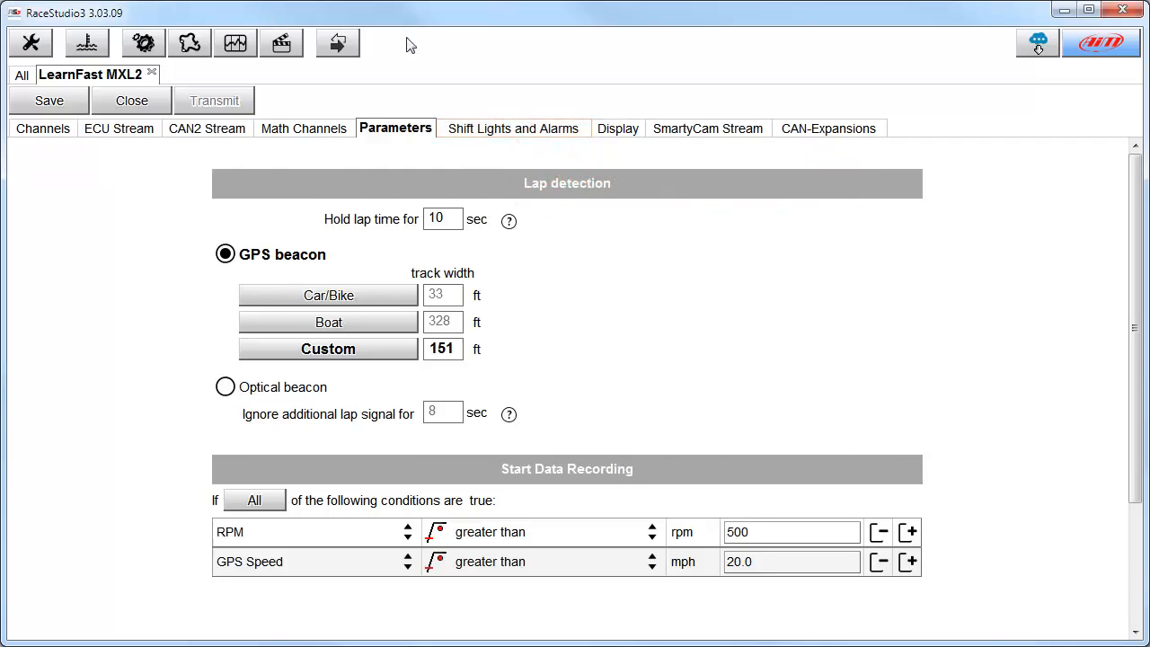
Open the shift lights and alarms settings and set the first shift light threshold to 8000.
click(515, 132)
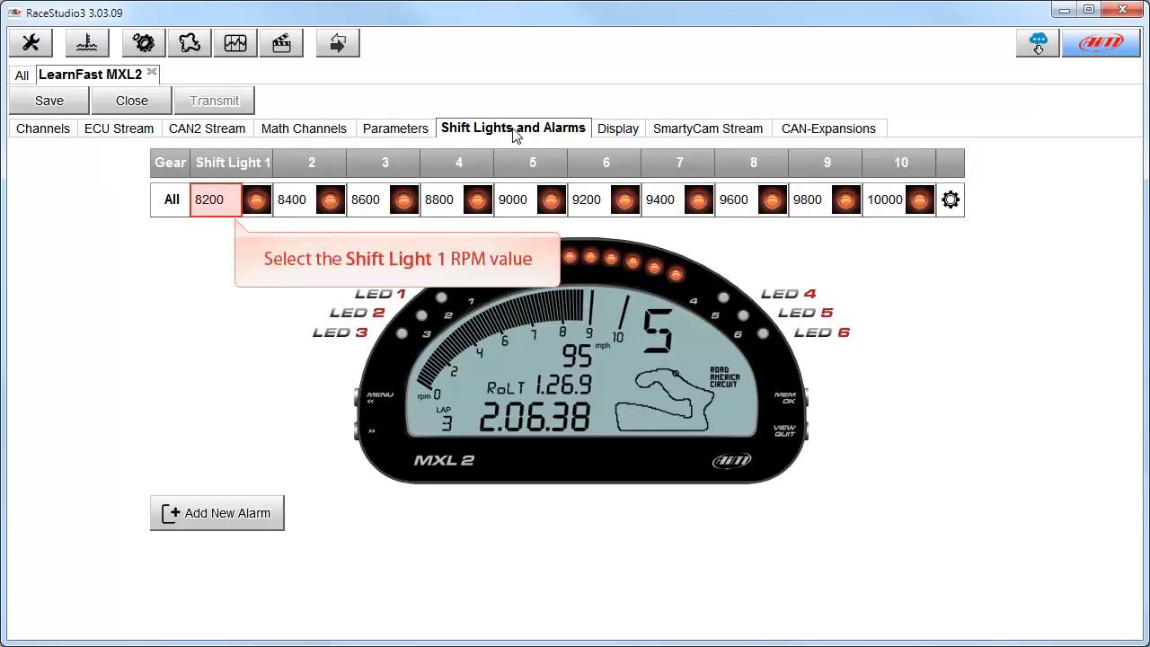
click(229, 205)
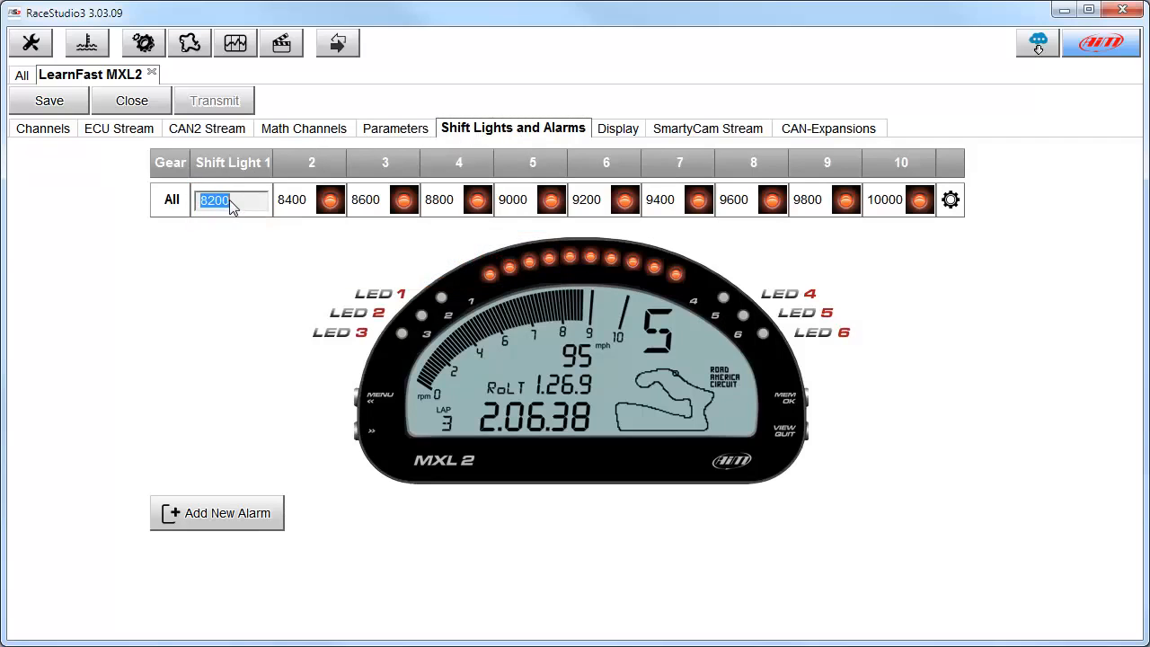
text(8000)
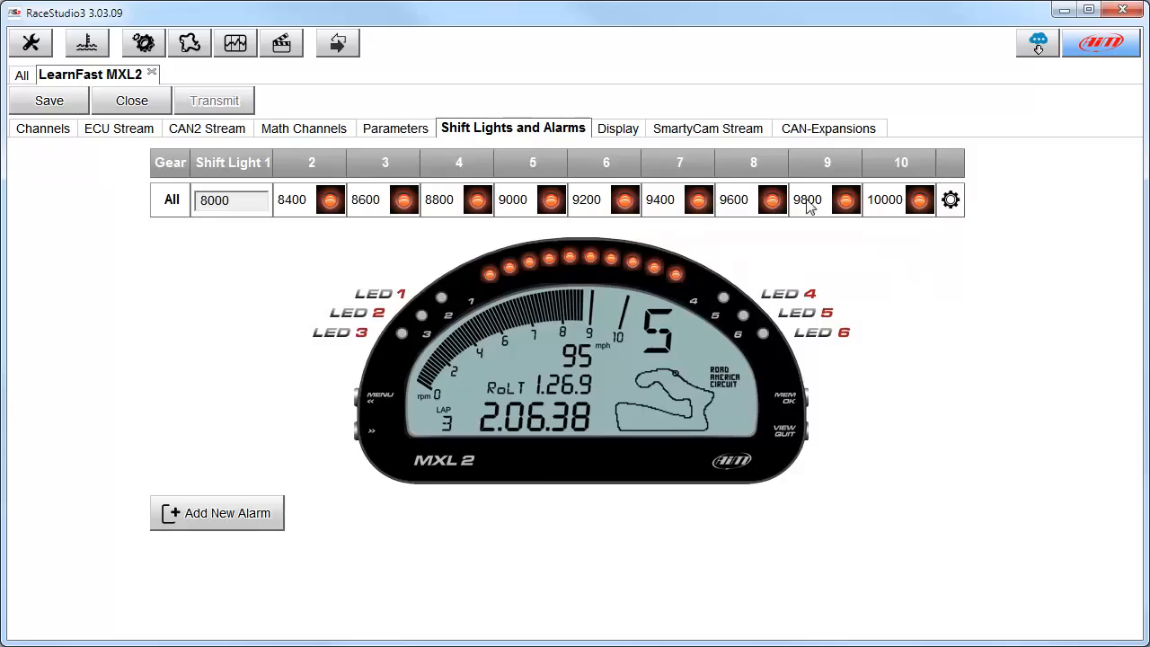
In the shift light options, enable gear-dependent shift lights and increase the maximum gear number.
click(951, 201)
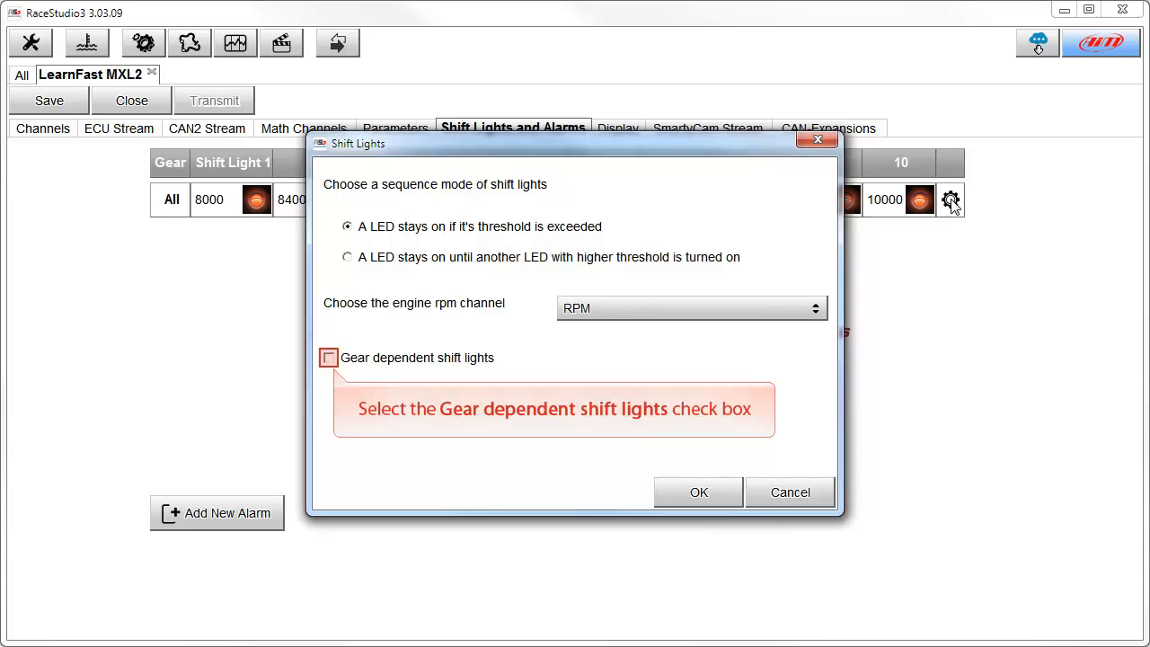
click(329, 357)
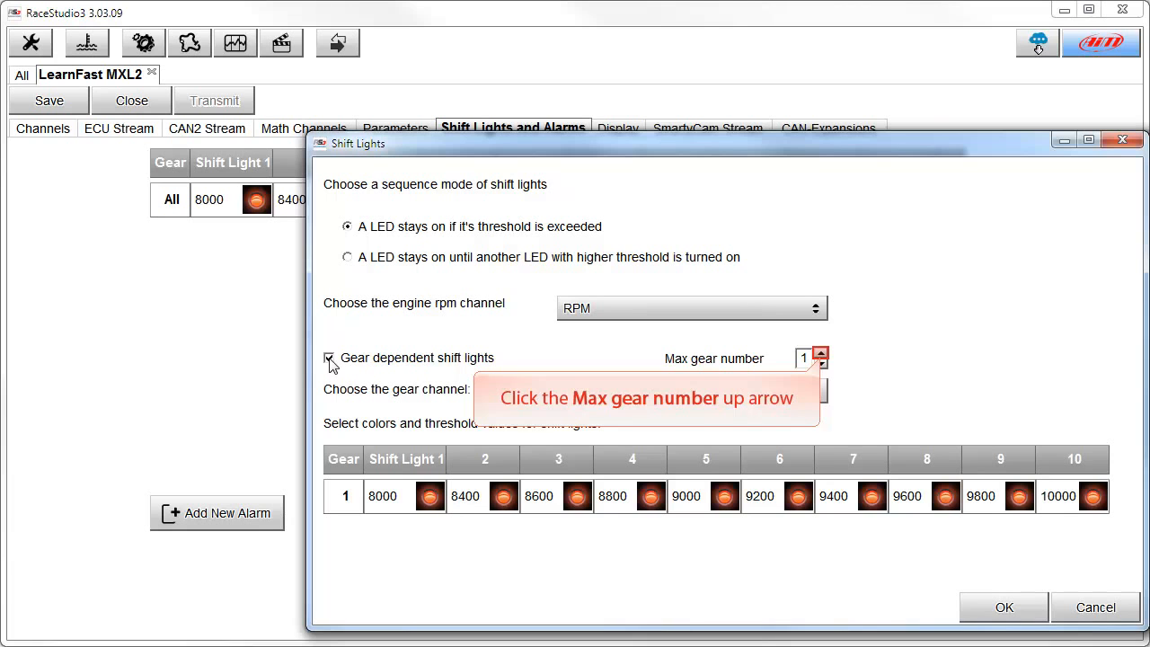
click(821, 354)
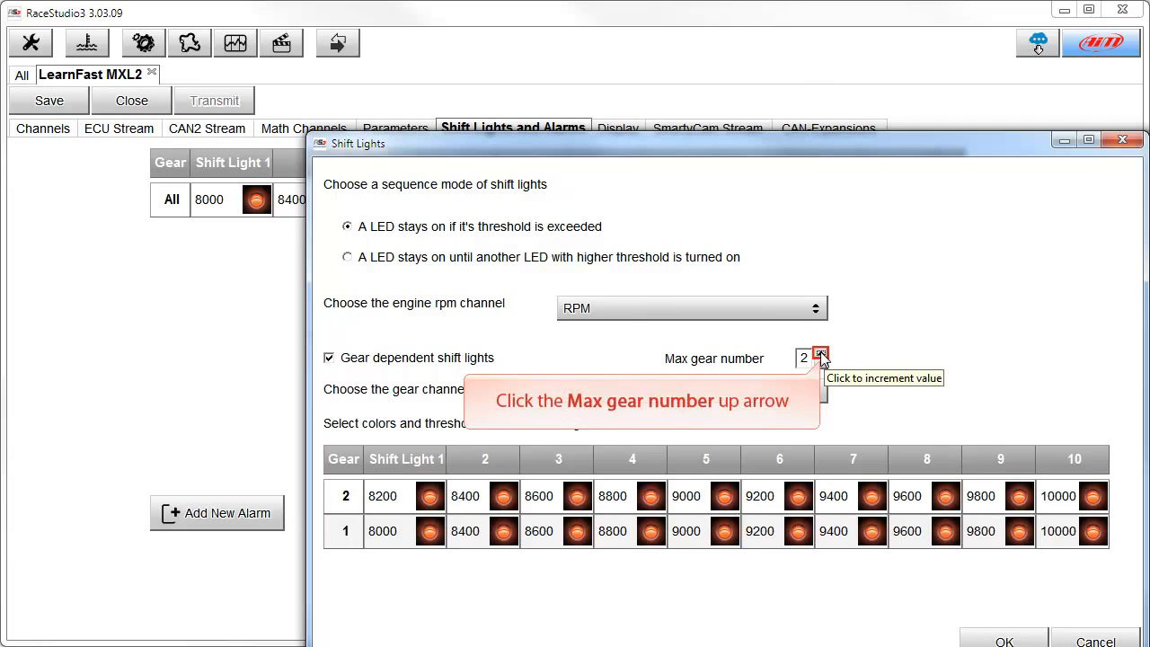
click(820, 355)
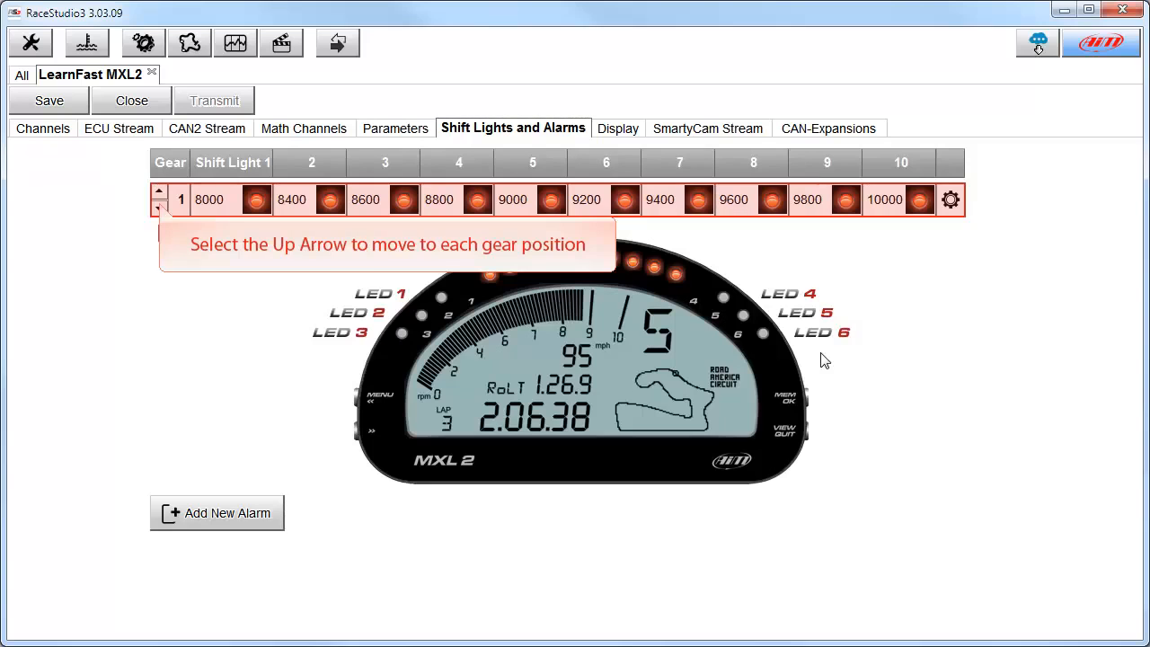
Show gear 2's shift lights and create a new alarm with the description Low Oil Pressure.
click(159, 194)
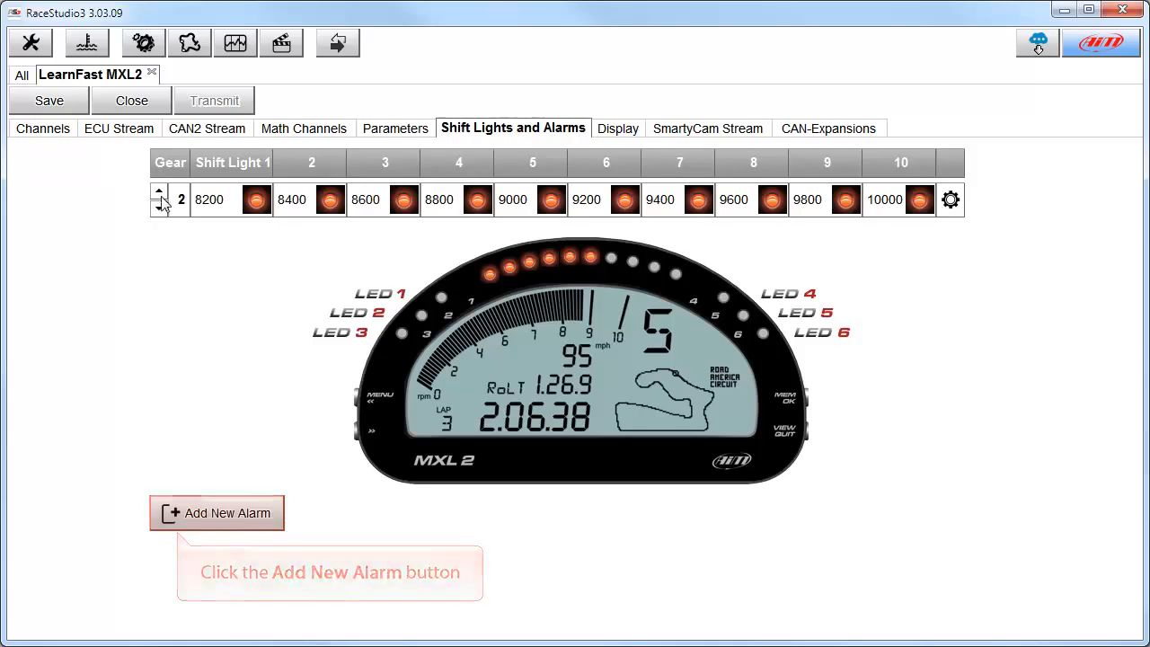
click(178, 517)
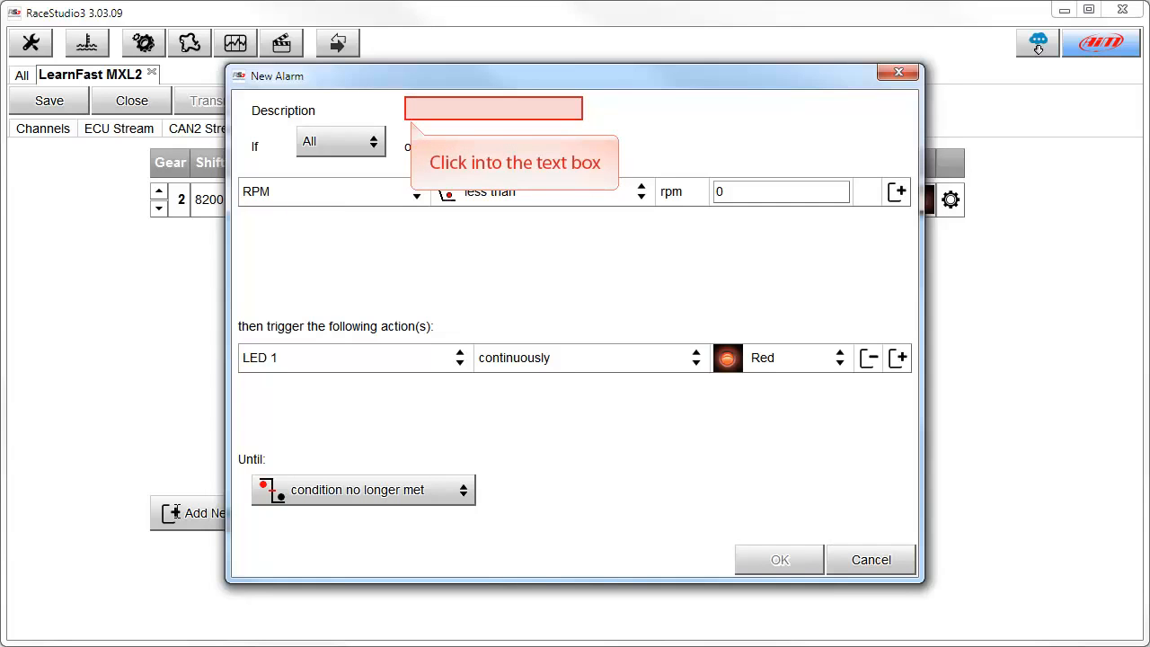
click(409, 109)
text(Low Oil Pressure)
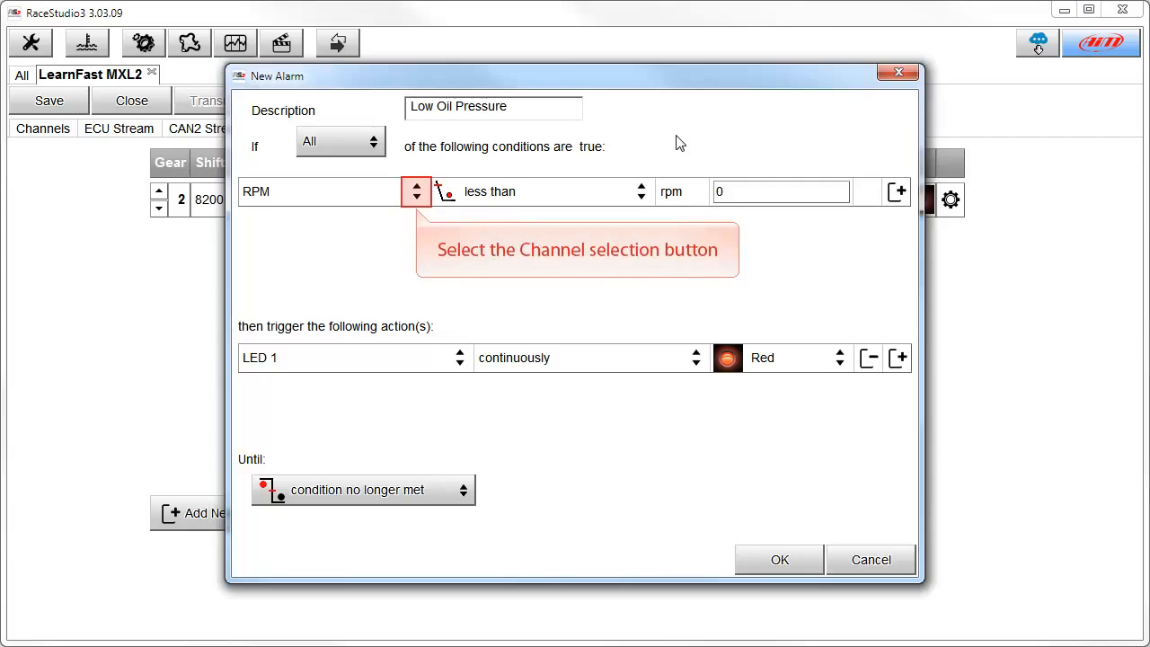
Set the alarm's first condition to RPM greater than 500 rpm.
click(417, 191)
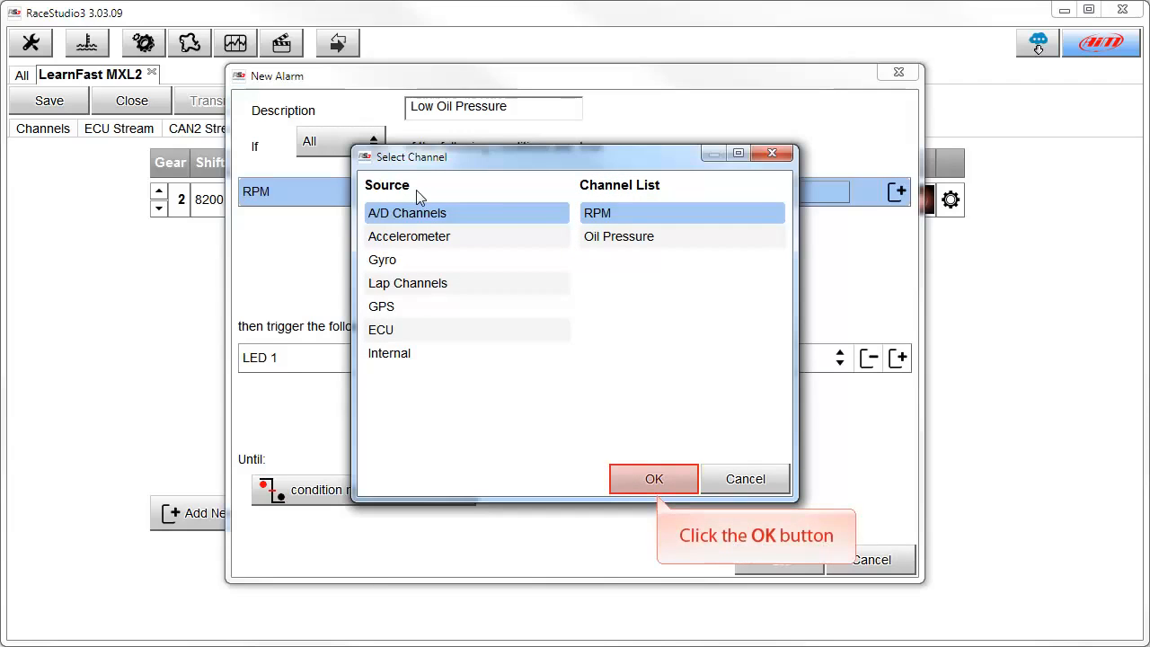
click(653, 479)
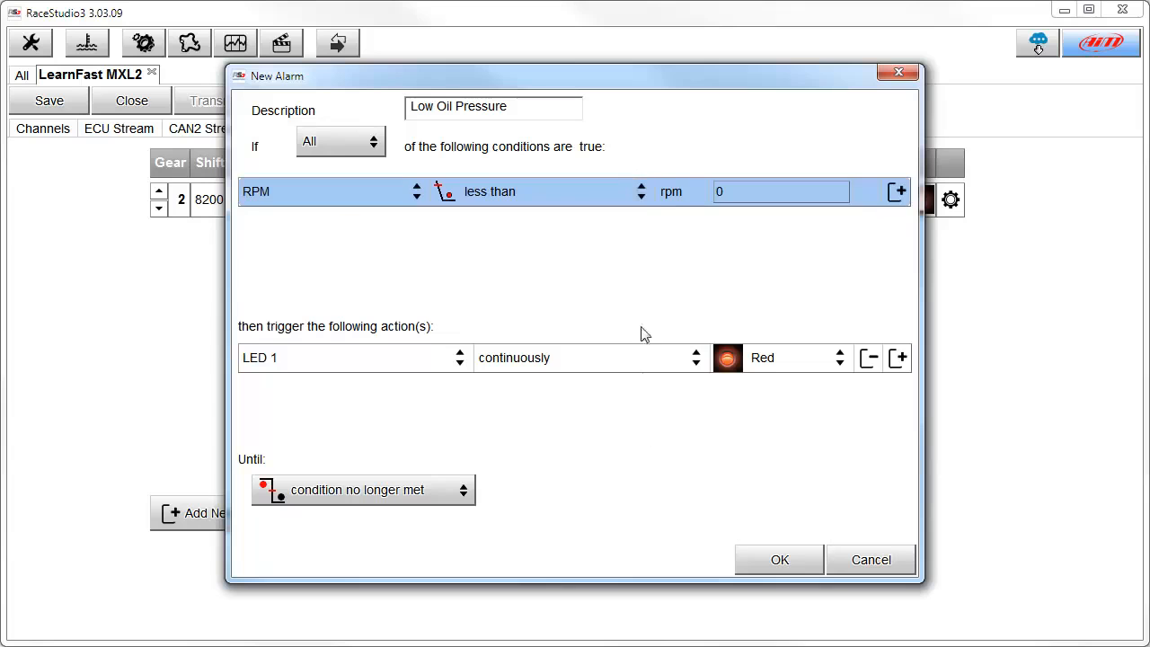
click(641, 192)
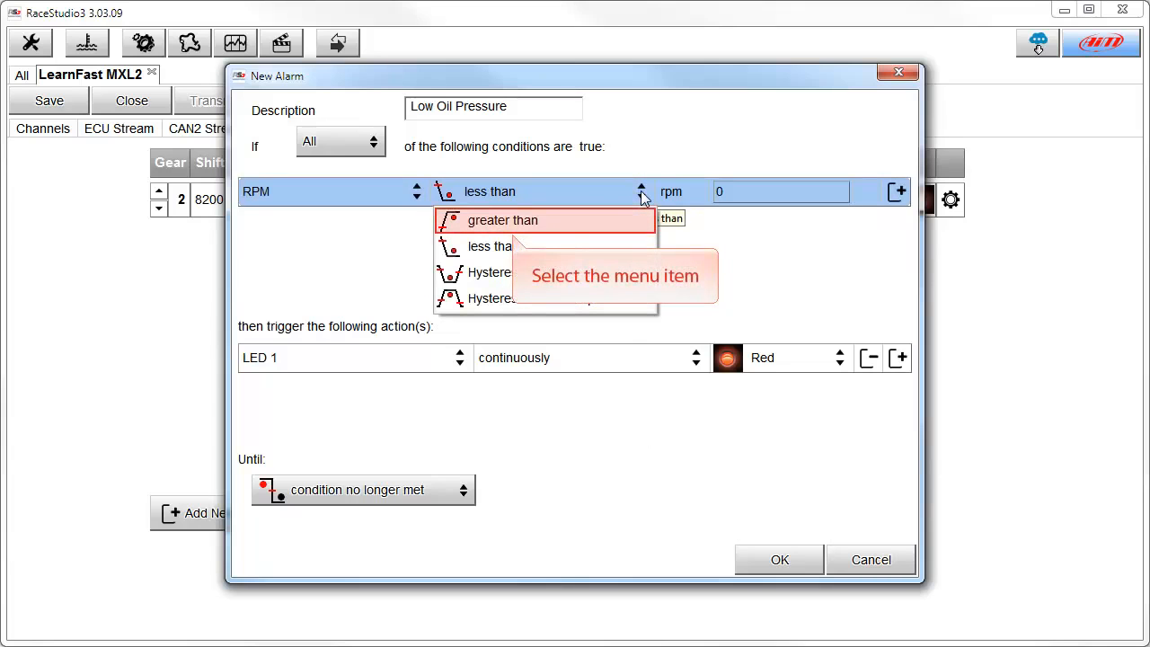
click(512, 222)
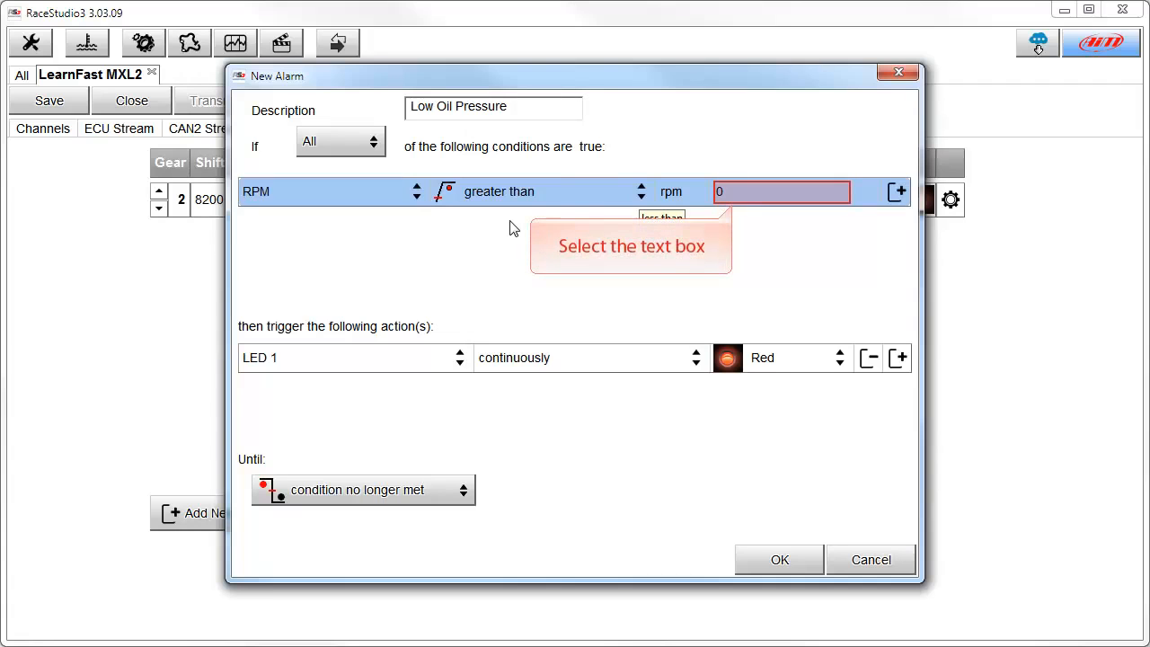
click(727, 190)
text(500)
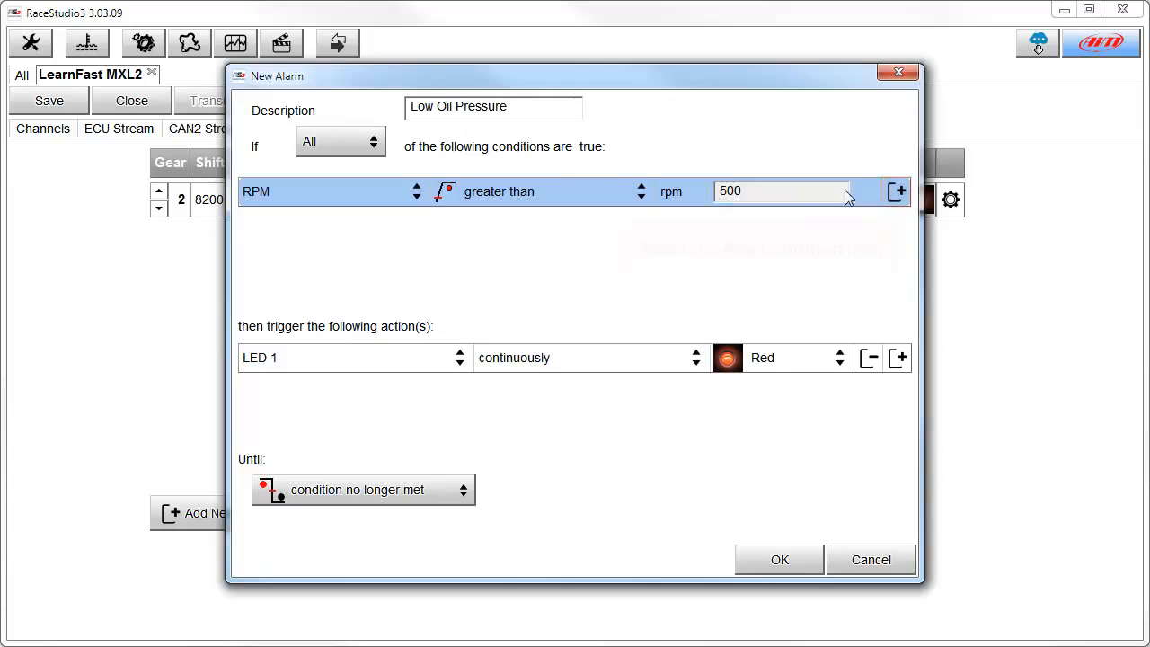
Add a second condition: Oil Pressure less than 20 psi.
click(898, 191)
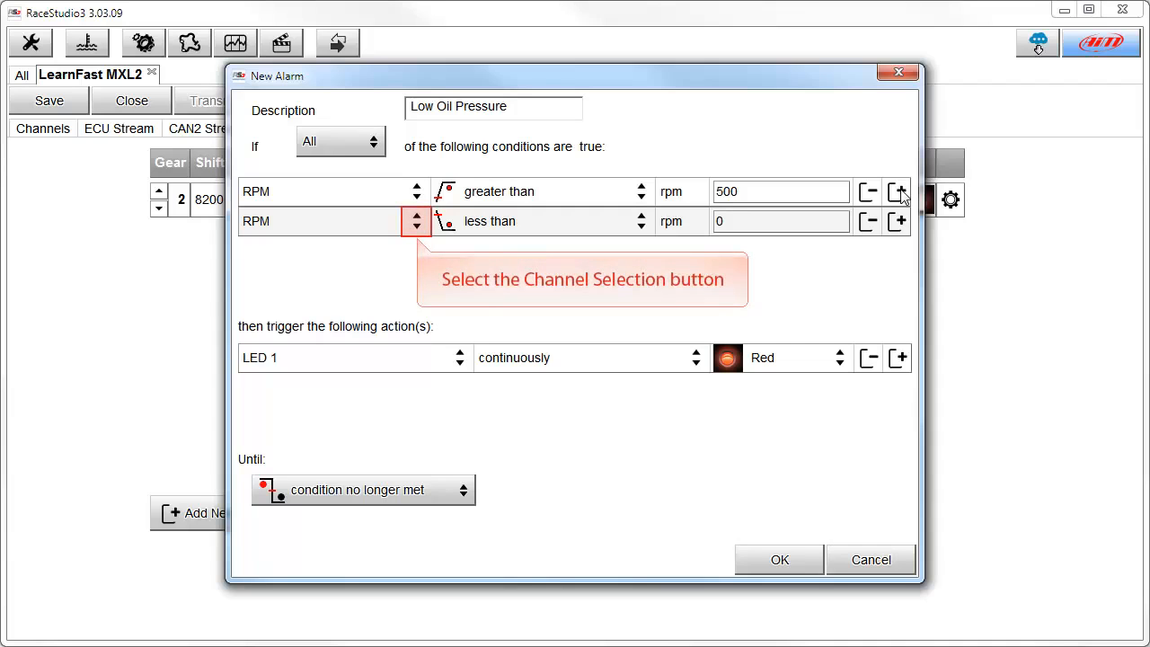
click(416, 224)
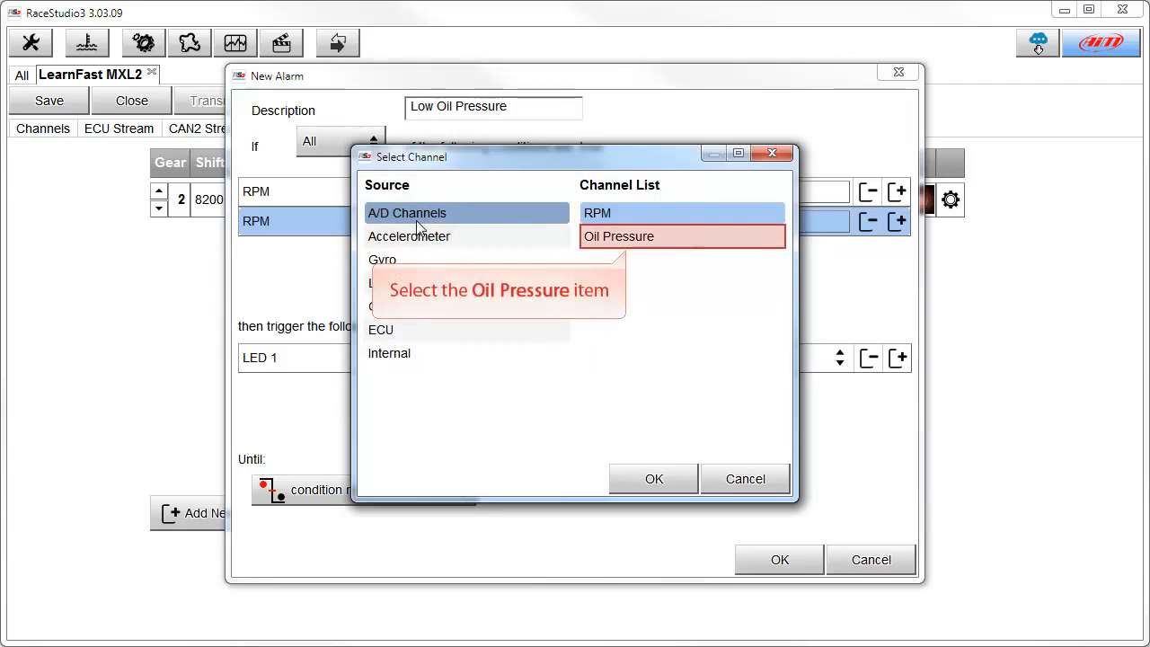
click(625, 238)
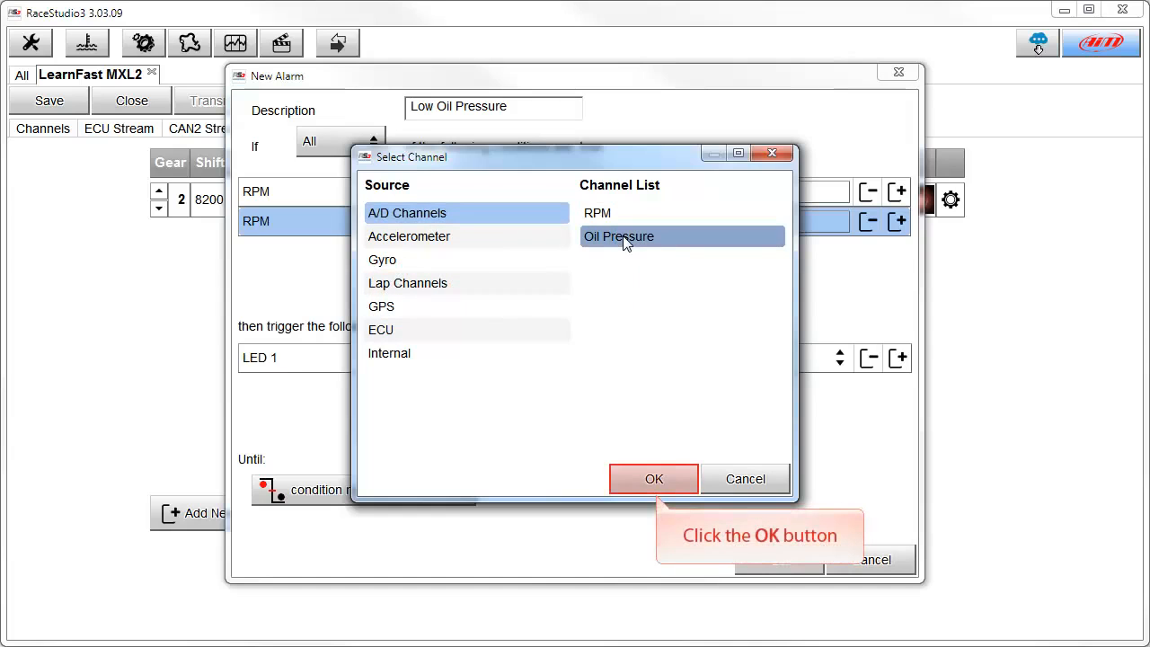
click(653, 479)
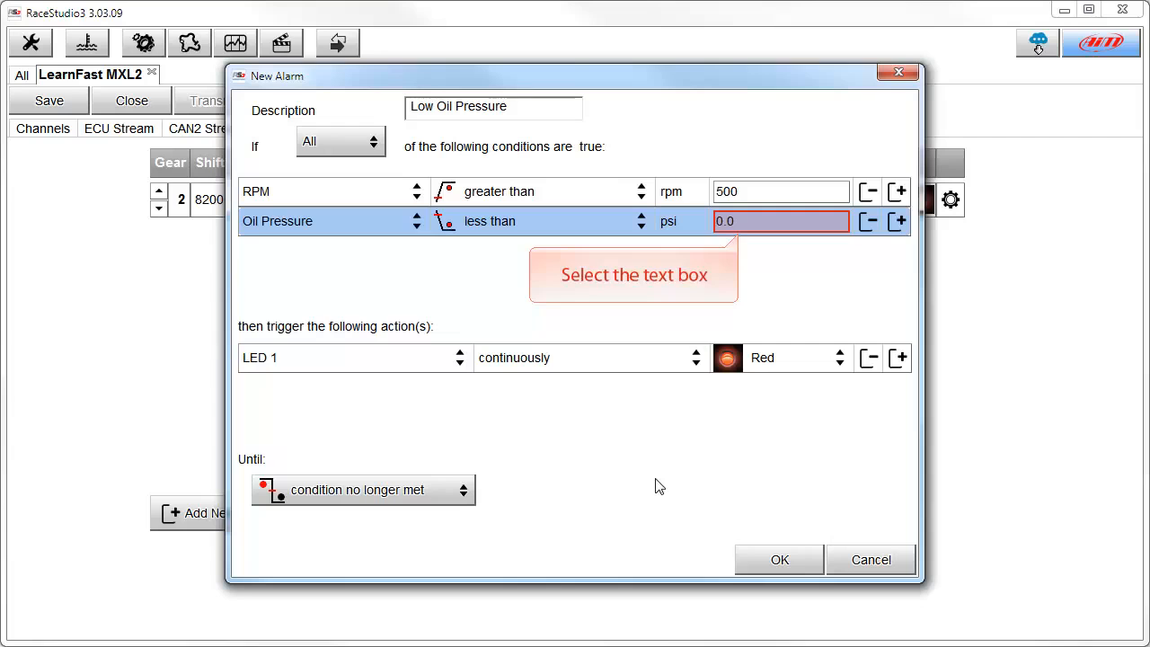
click(736, 220)
text(20)
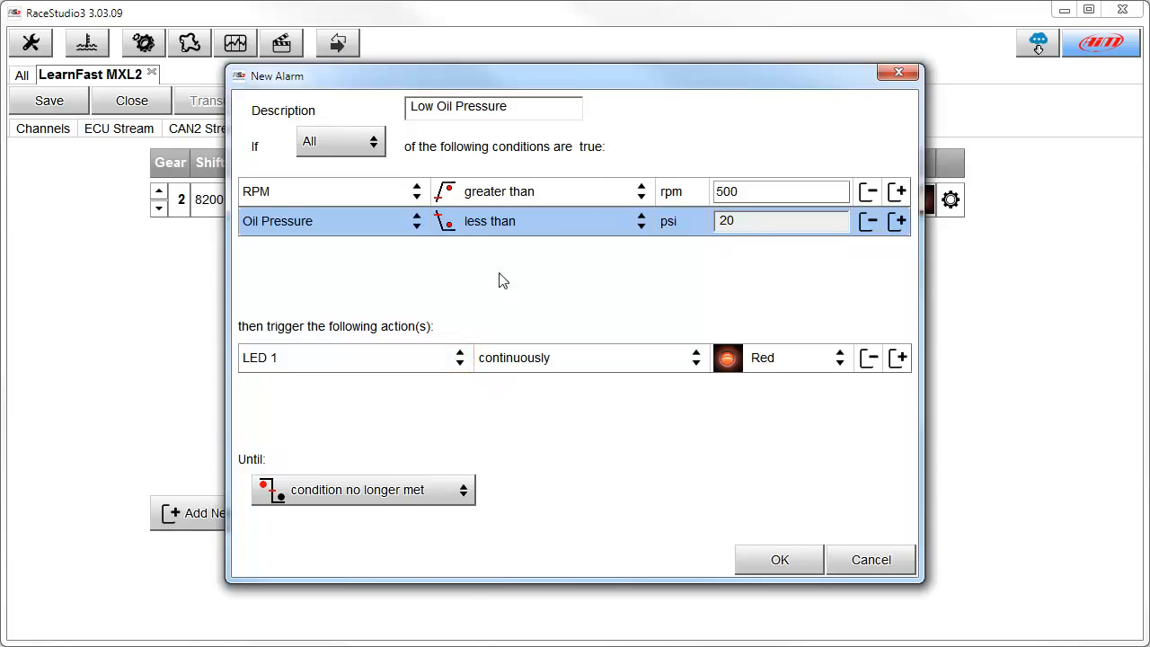
Set the LED 1 action to fast blinking in Red.
click(459, 358)
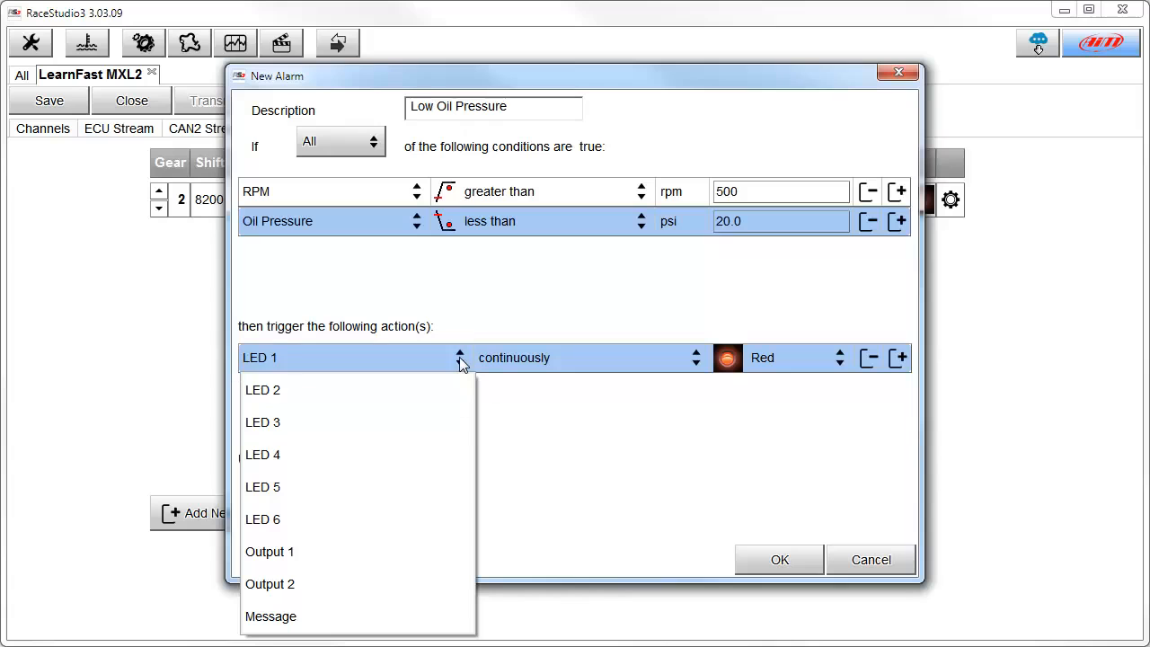
click(288, 359)
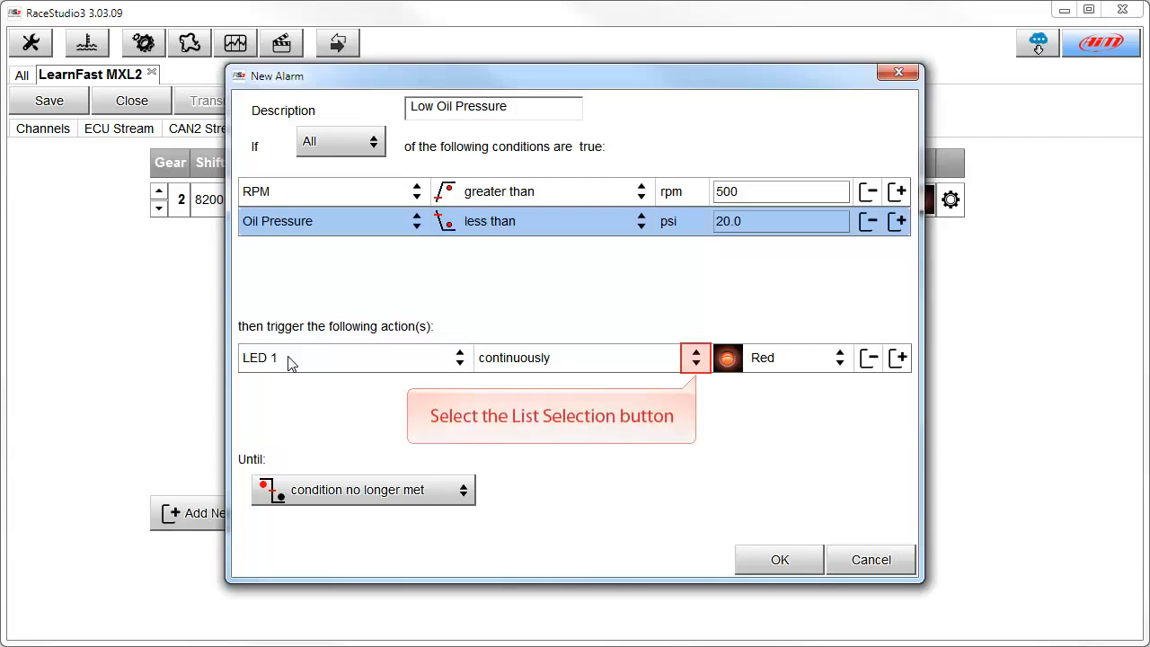
click(696, 357)
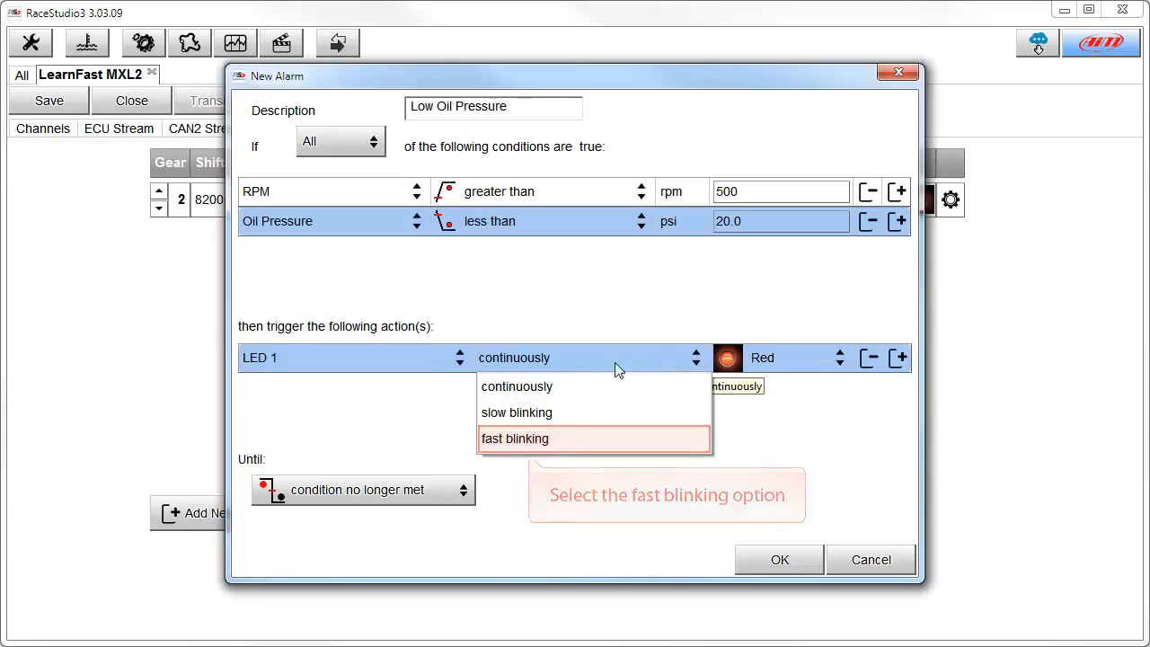
click(521, 439)
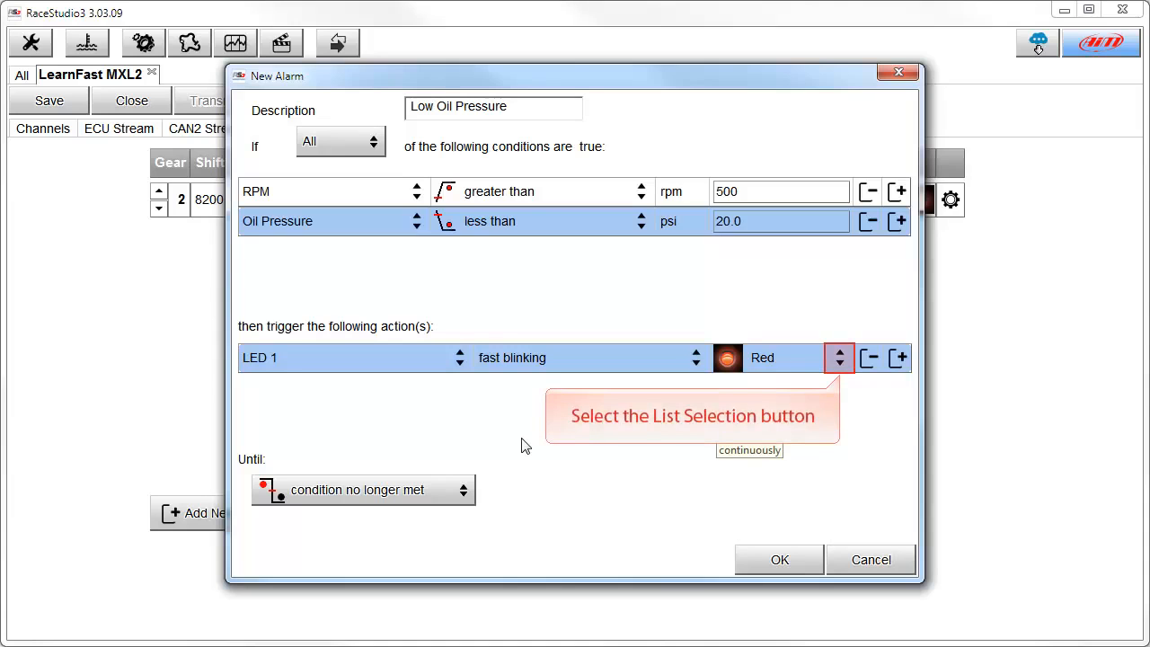
click(840, 361)
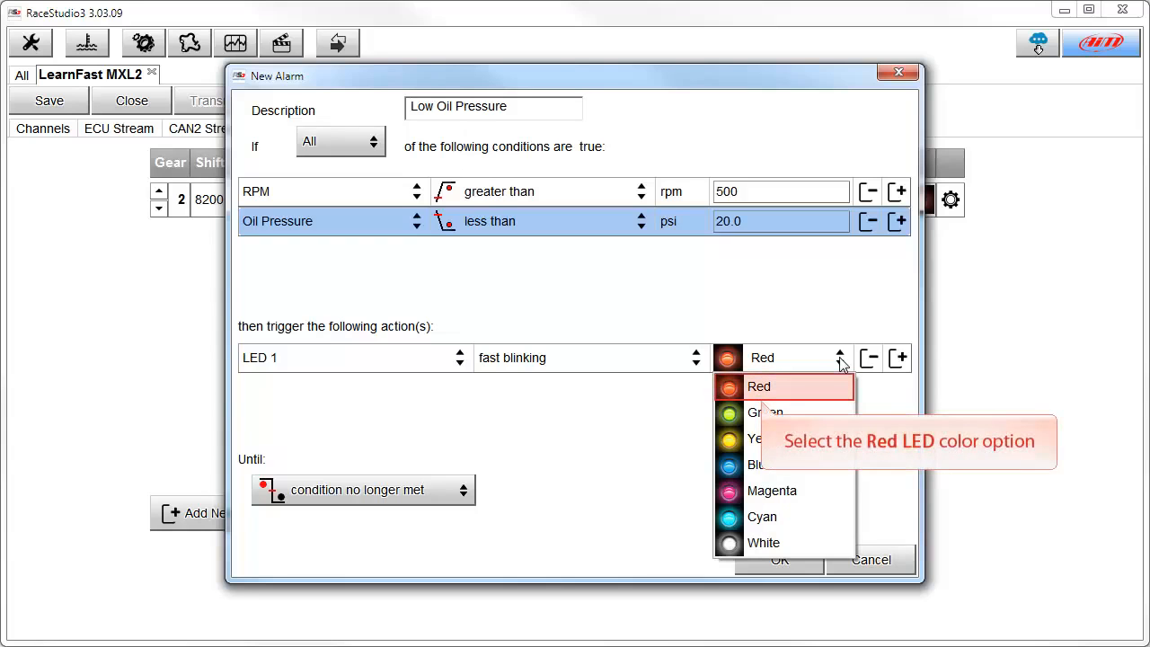
click(760, 388)
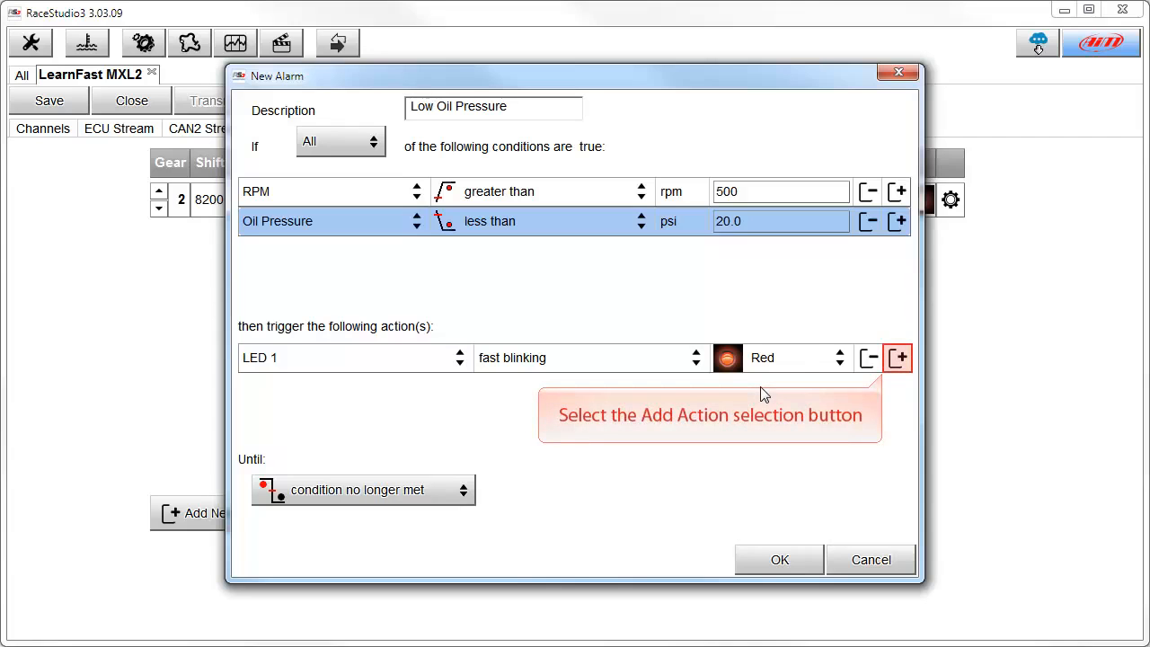
Add a second action as a Message with the text Low Oil Pressure.
click(898, 359)
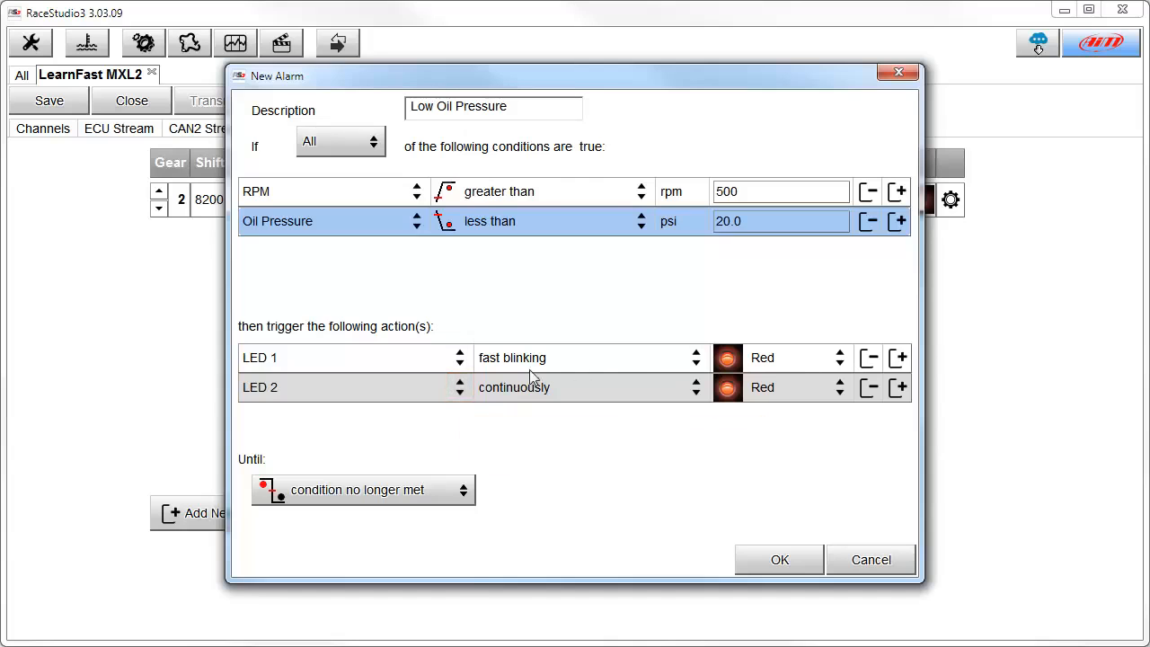
click(460, 392)
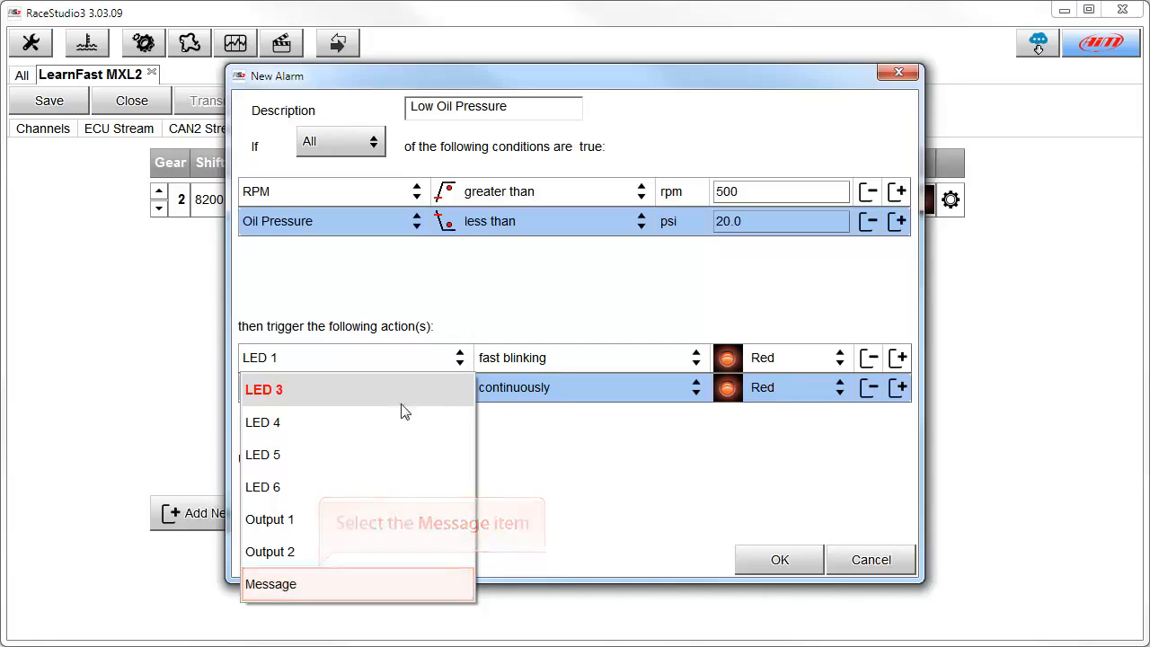
click(319, 585)
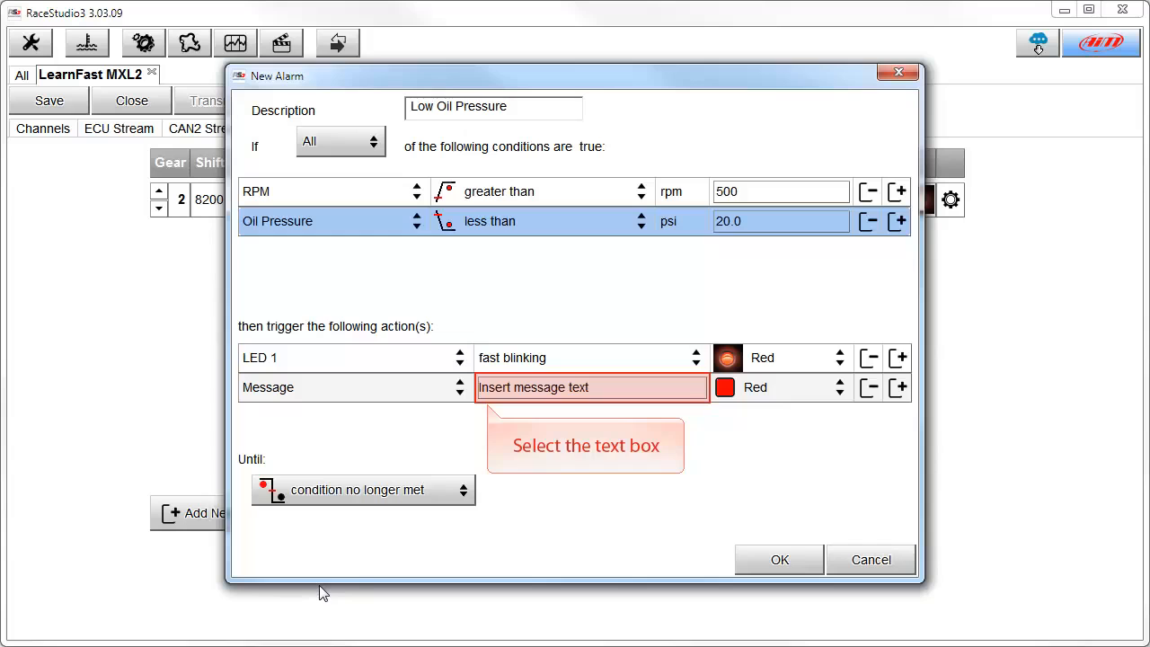
click(483, 386)
text(Low Oil Pressure)
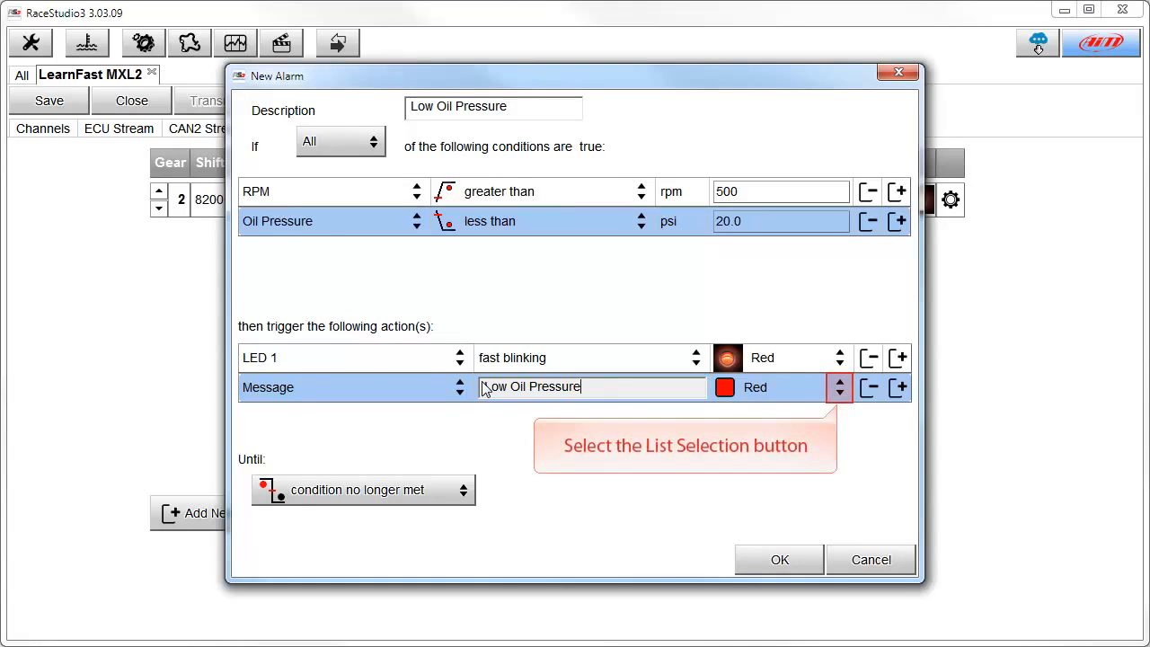
Set the message background to Red, keep the alarm until condition no longer met, and confirm it.
click(840, 393)
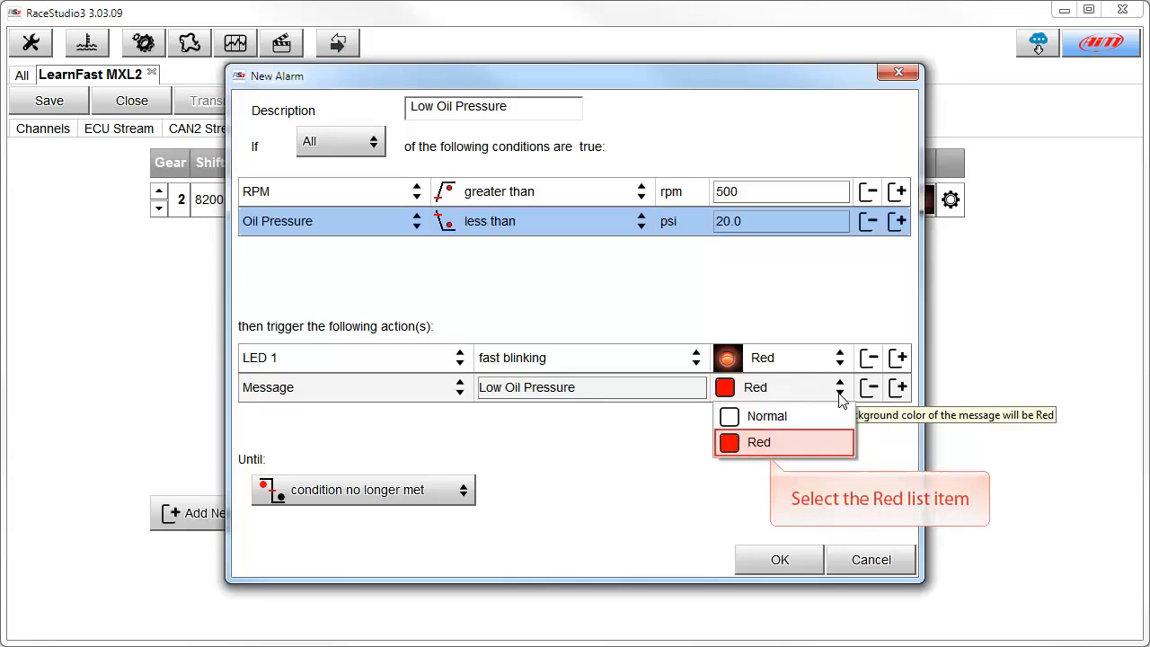
click(770, 443)
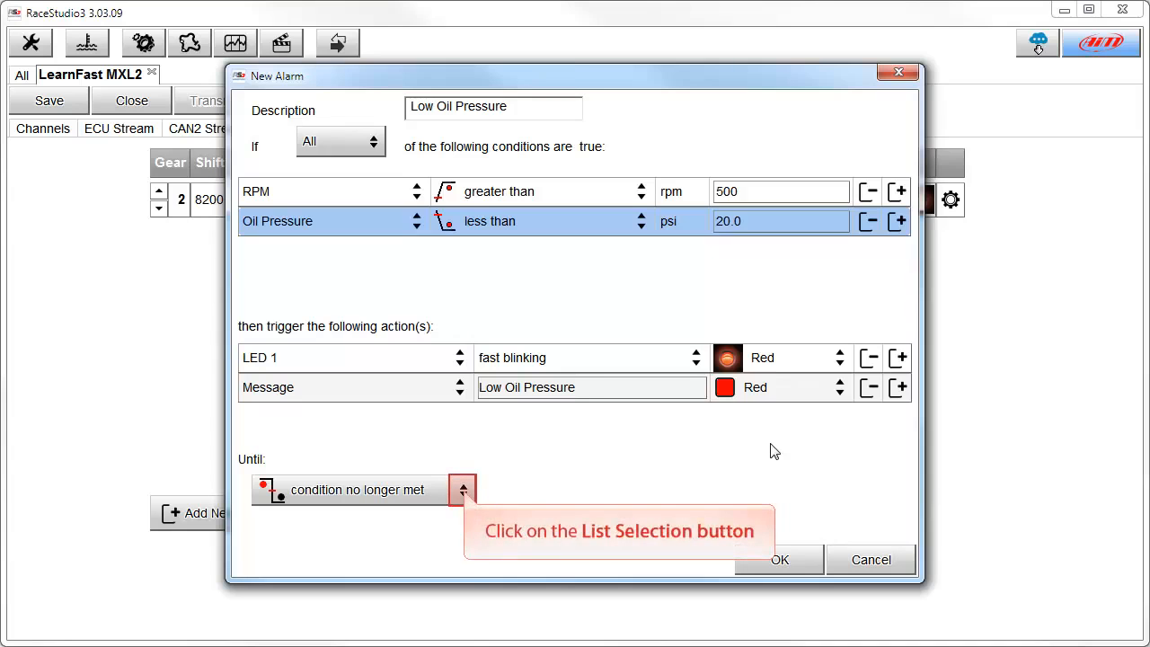
click(464, 490)
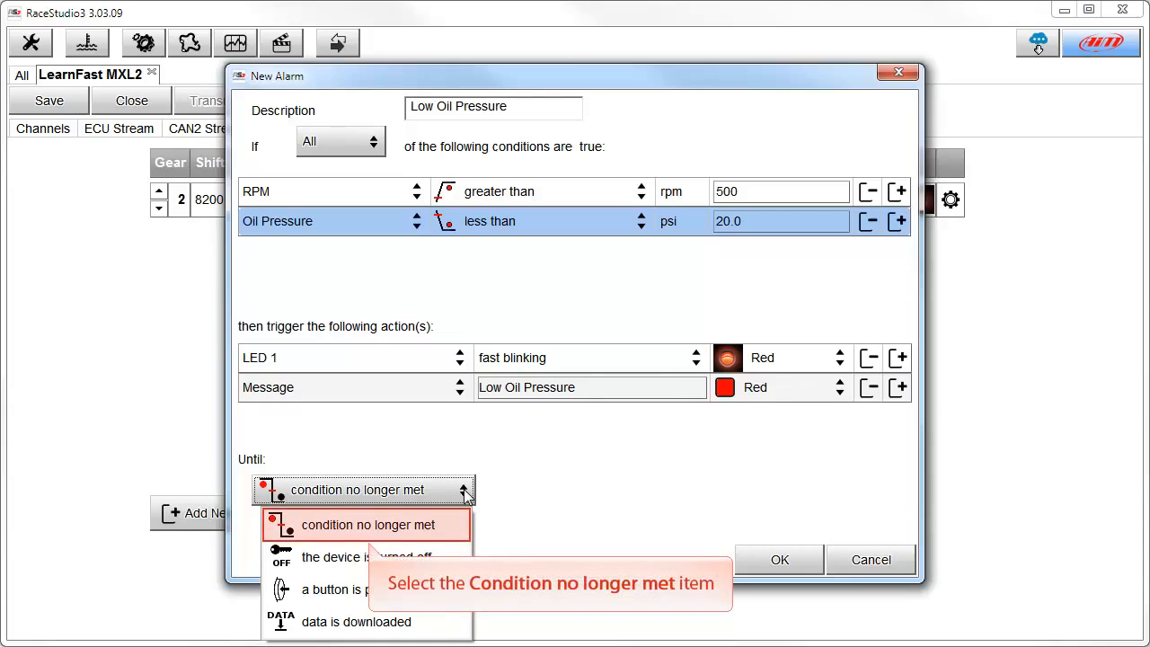
click(373, 531)
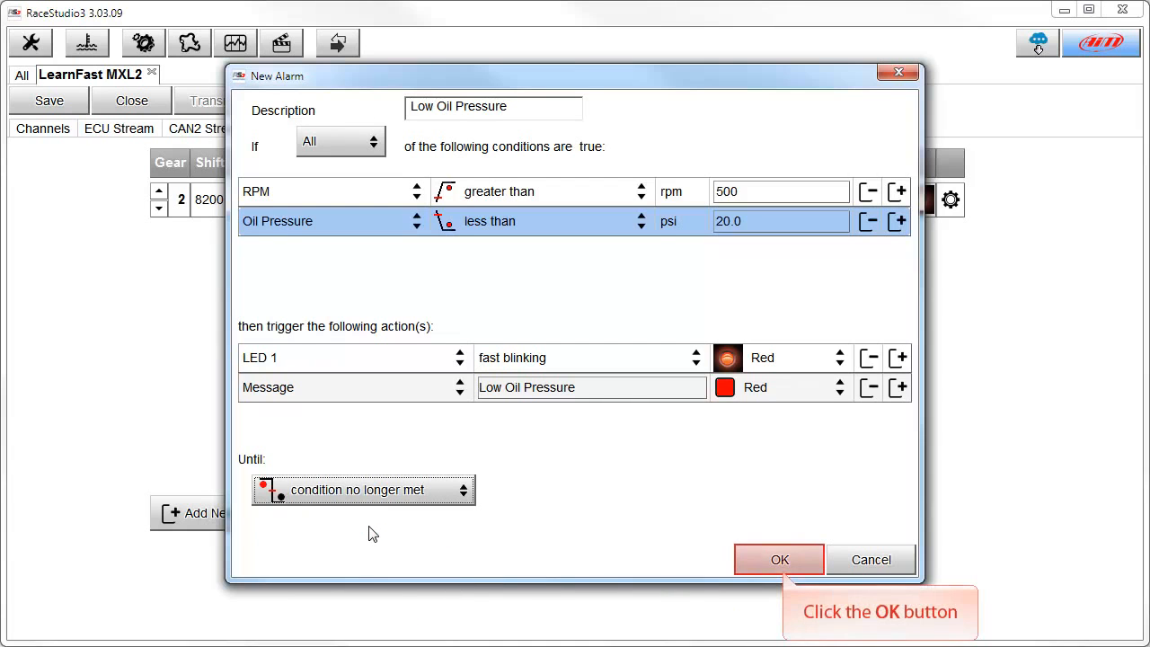
click(778, 561)
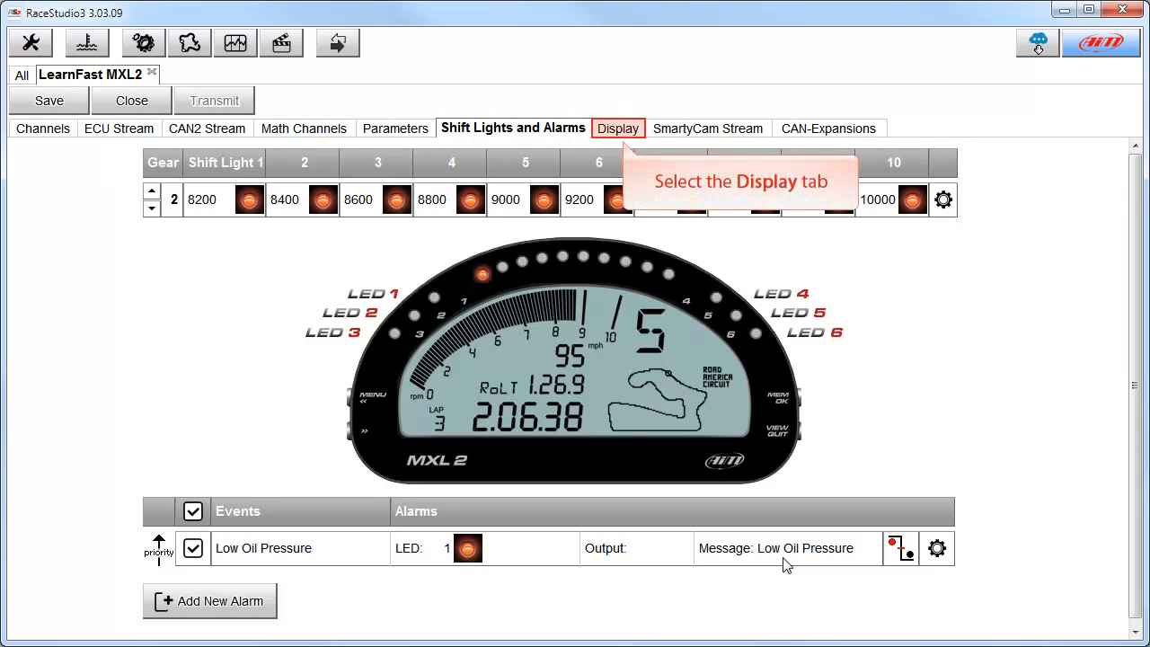
Set the RPM bar scale on the display page to 8000.
click(627, 133)
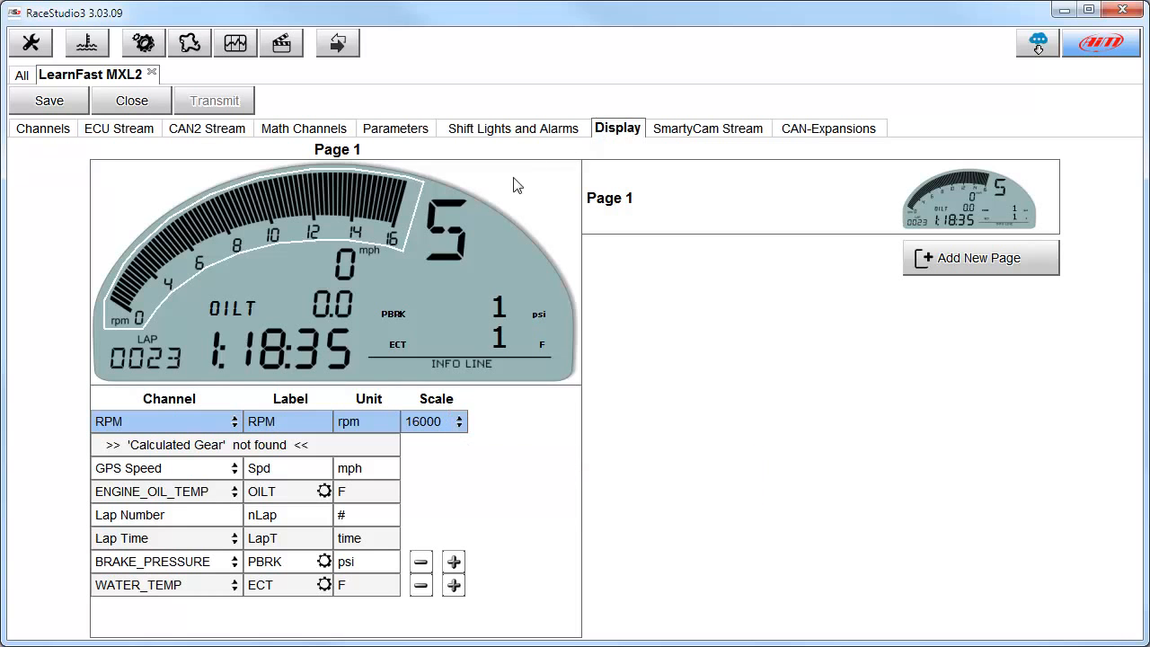
click(459, 423)
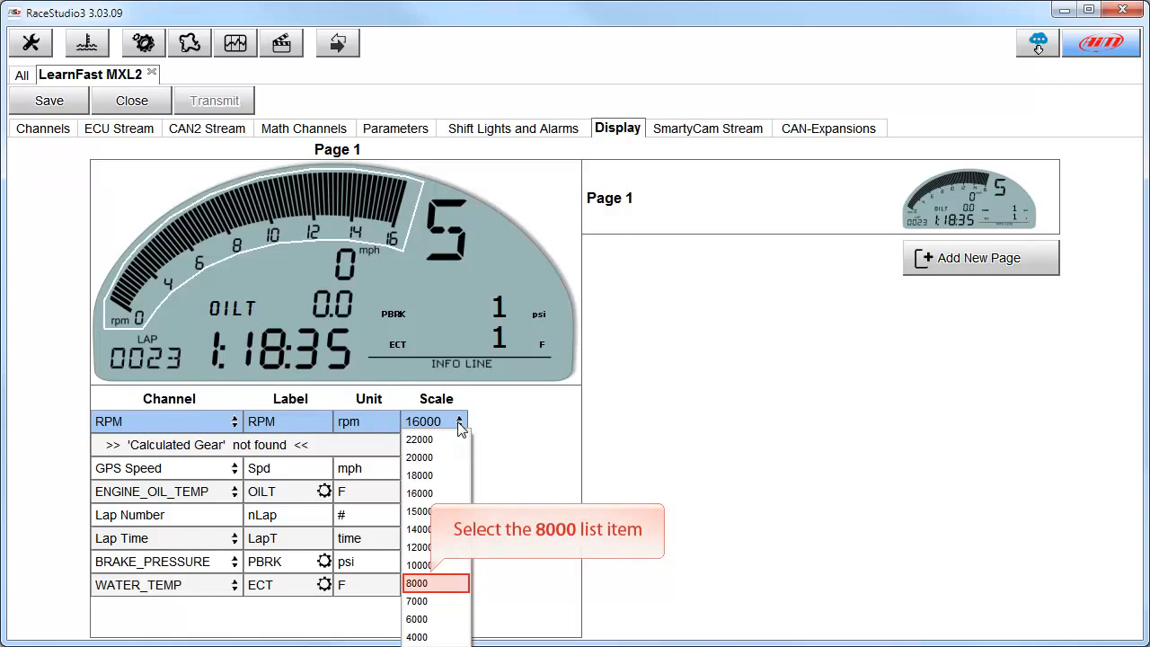
click(431, 583)
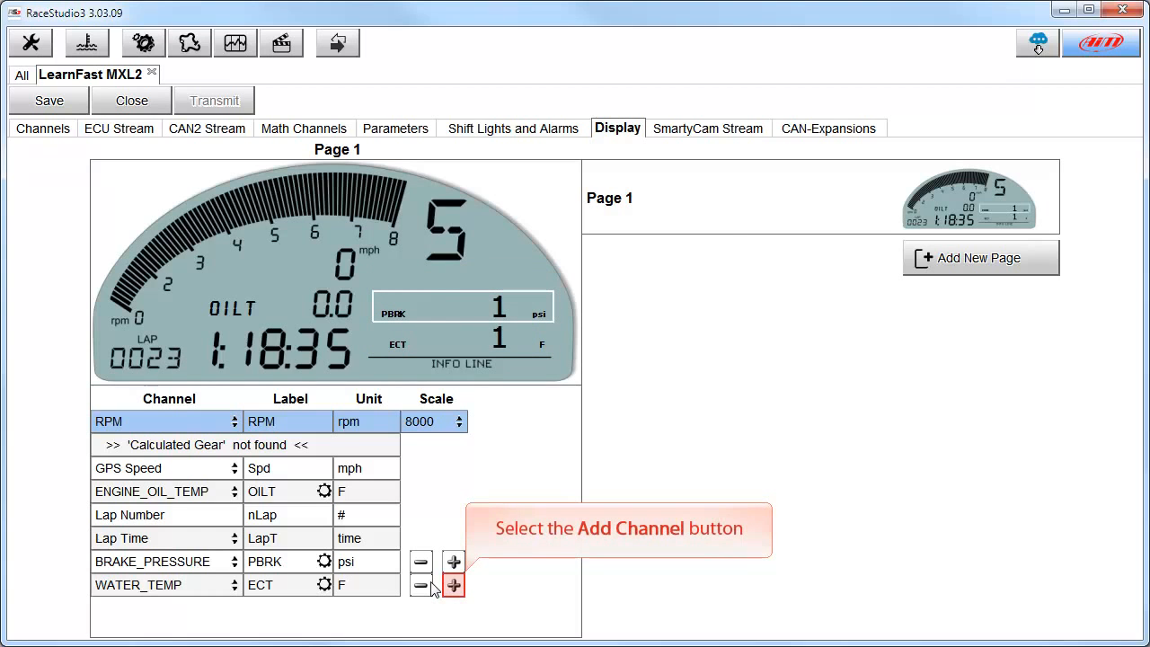
Add a new display field below water temperature and assign it the Oil Pressure channel from A/D Channels.
click(455, 587)
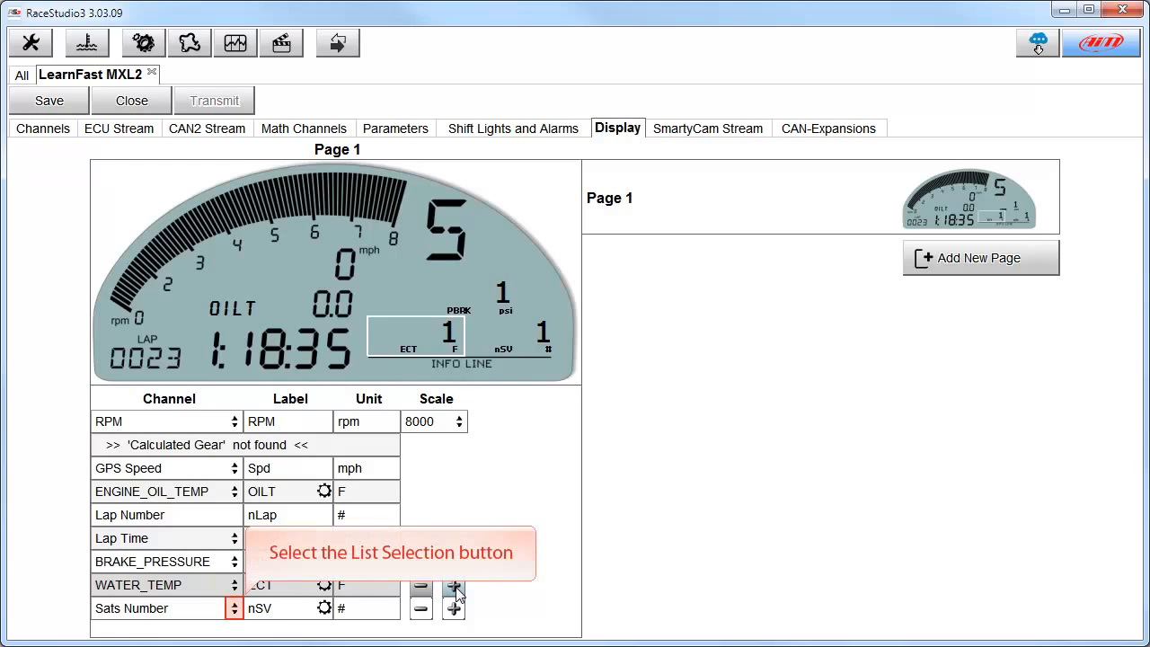
click(237, 609)
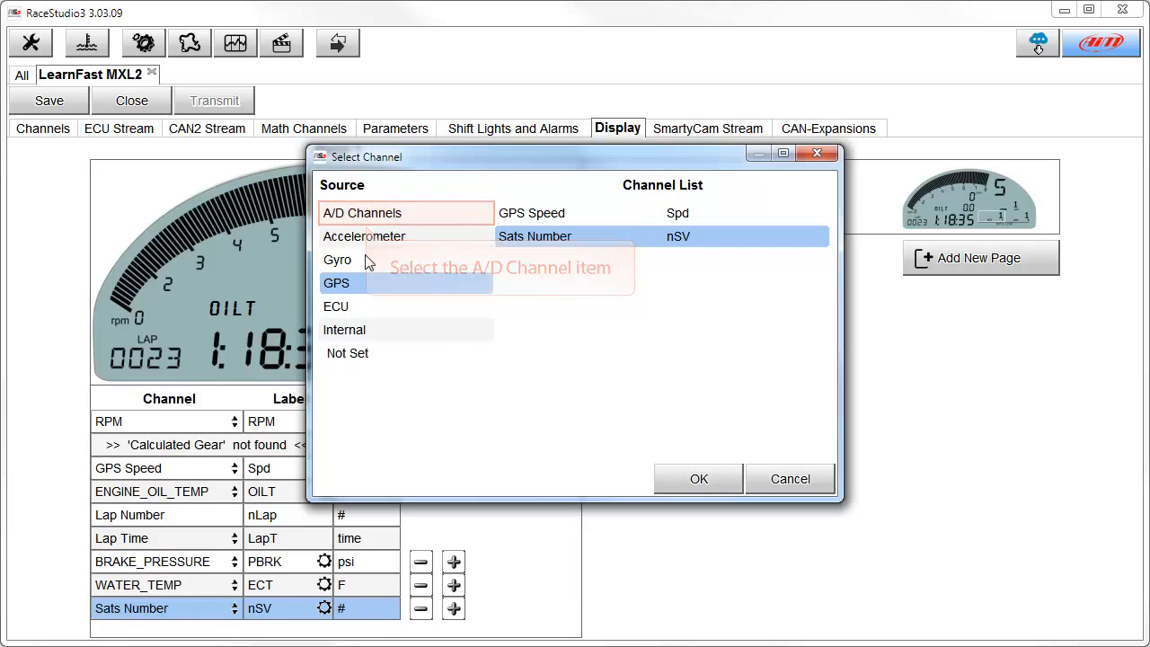
click(362, 213)
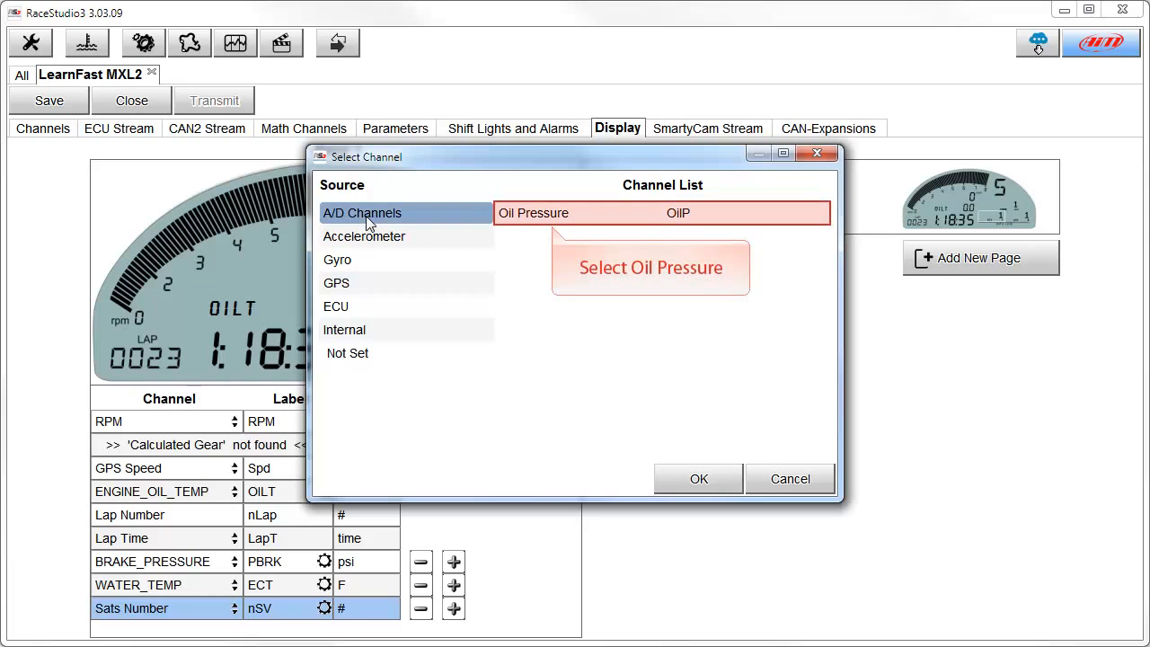
click(554, 222)
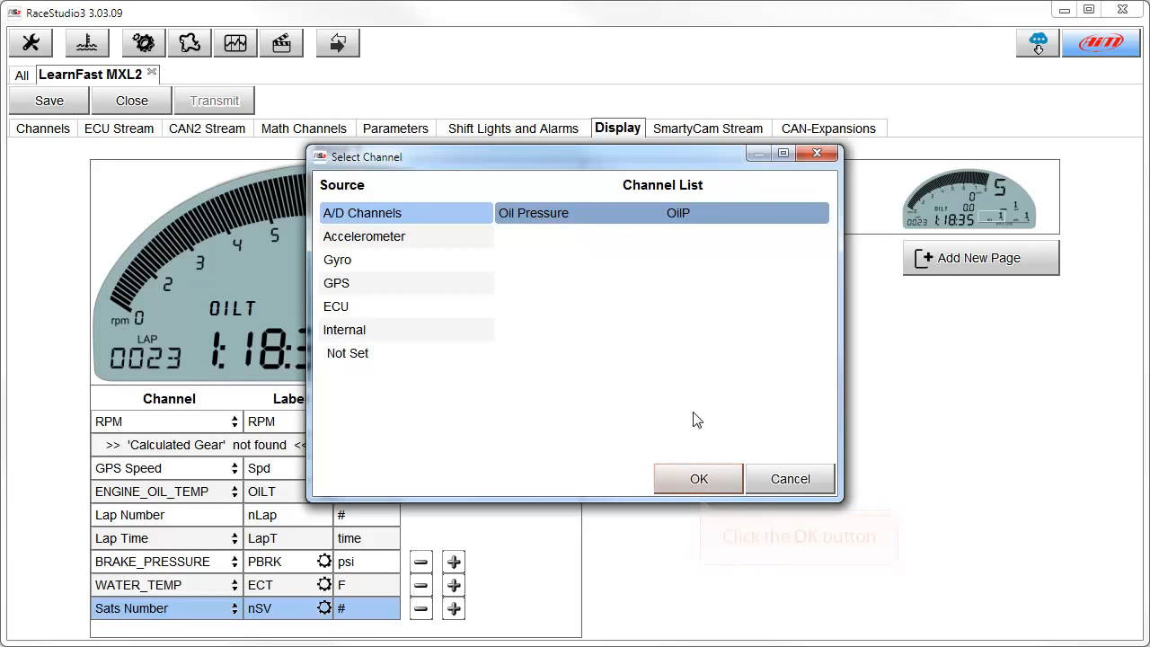
click(699, 480)
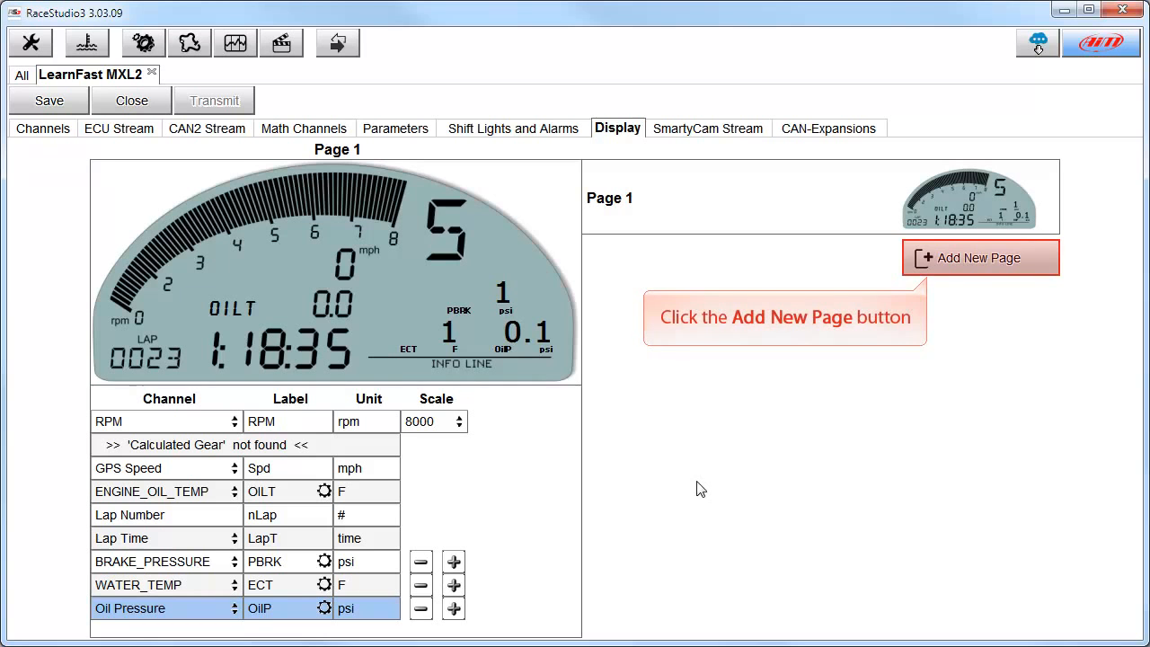
Add a second display page and rename the first page Warmup.
click(931, 263)
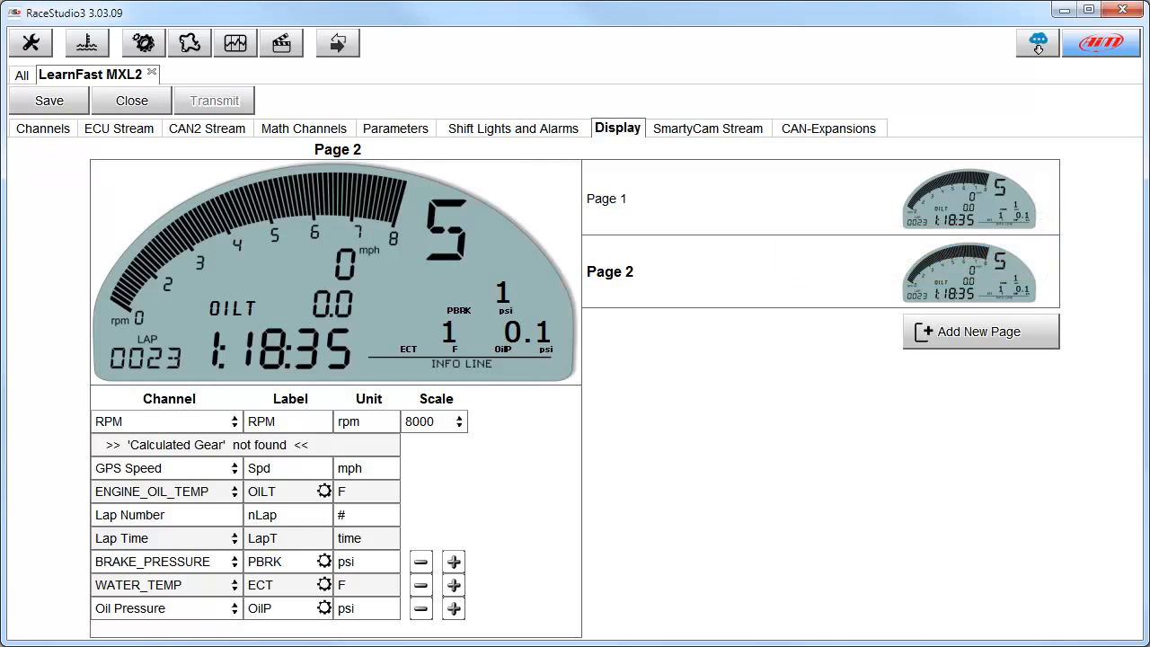
click(1048, 198)
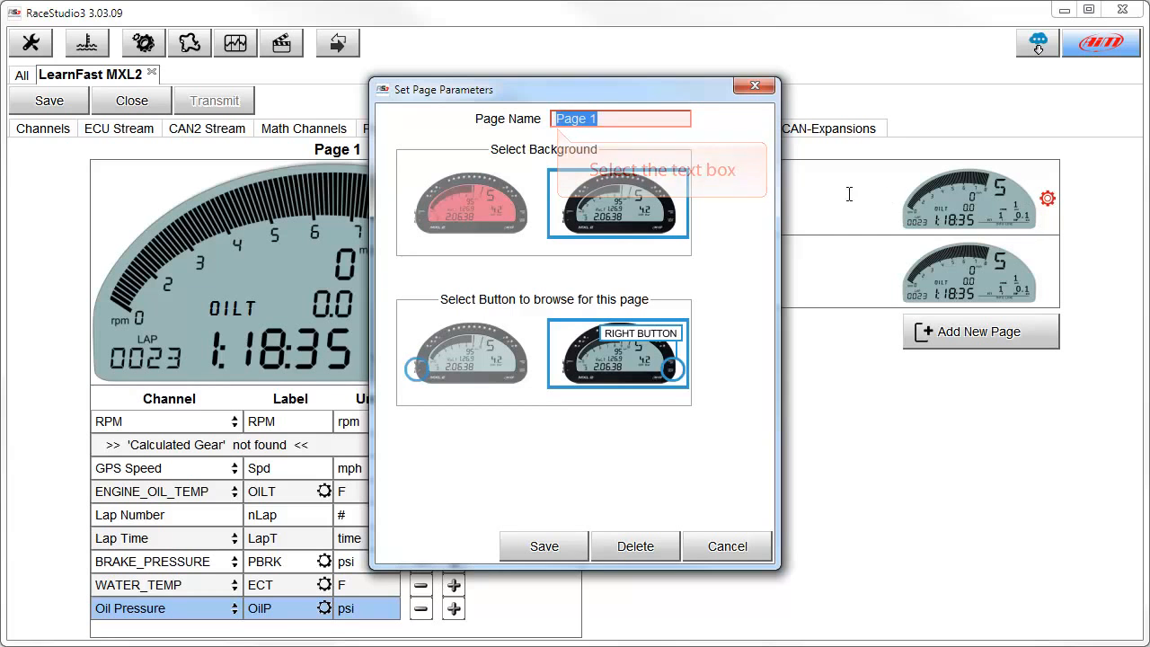
click(557, 120)
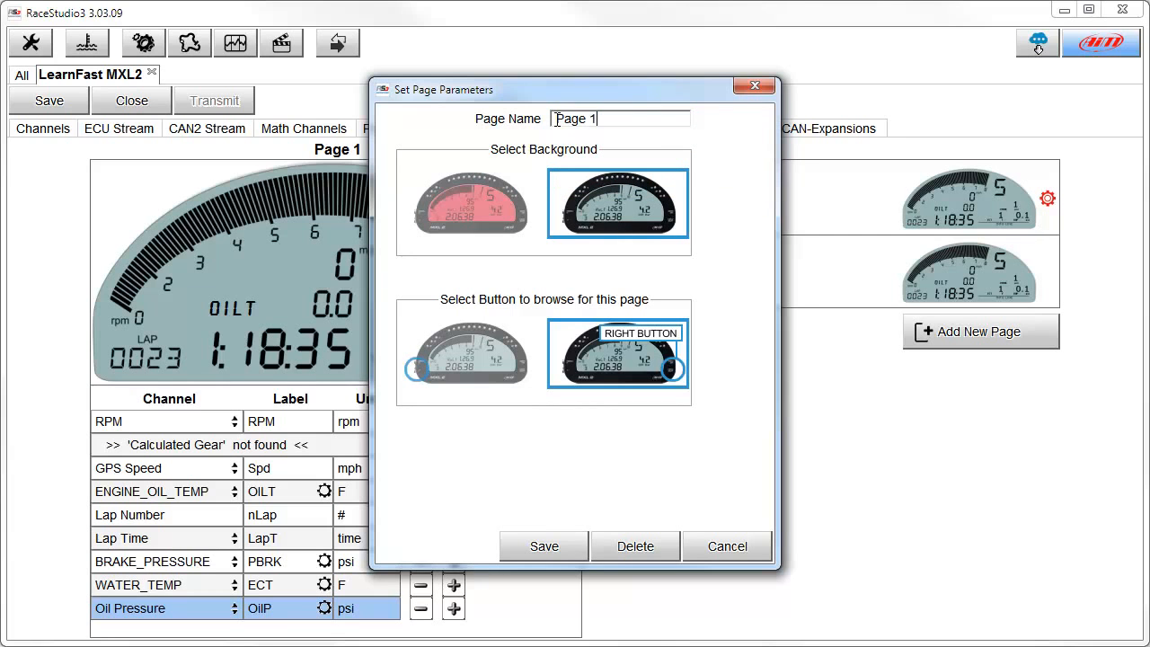
drag(619, 120, 543, 120)
text(Warmup)
click(546, 549)
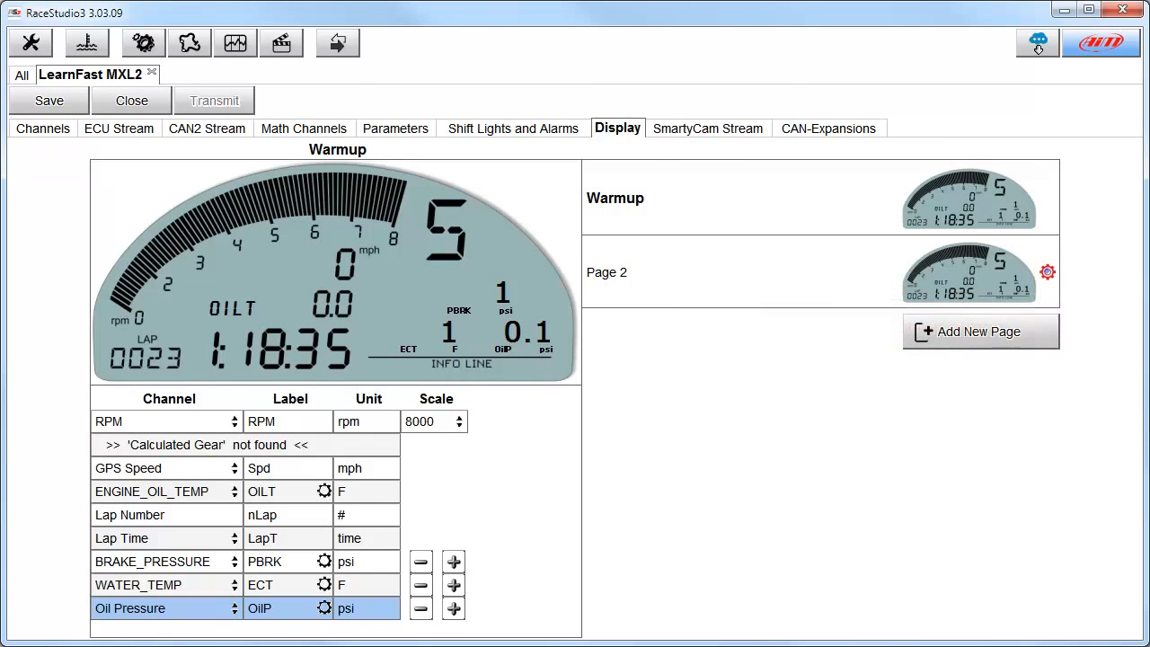
Rename the second display page Race.
click(1047, 272)
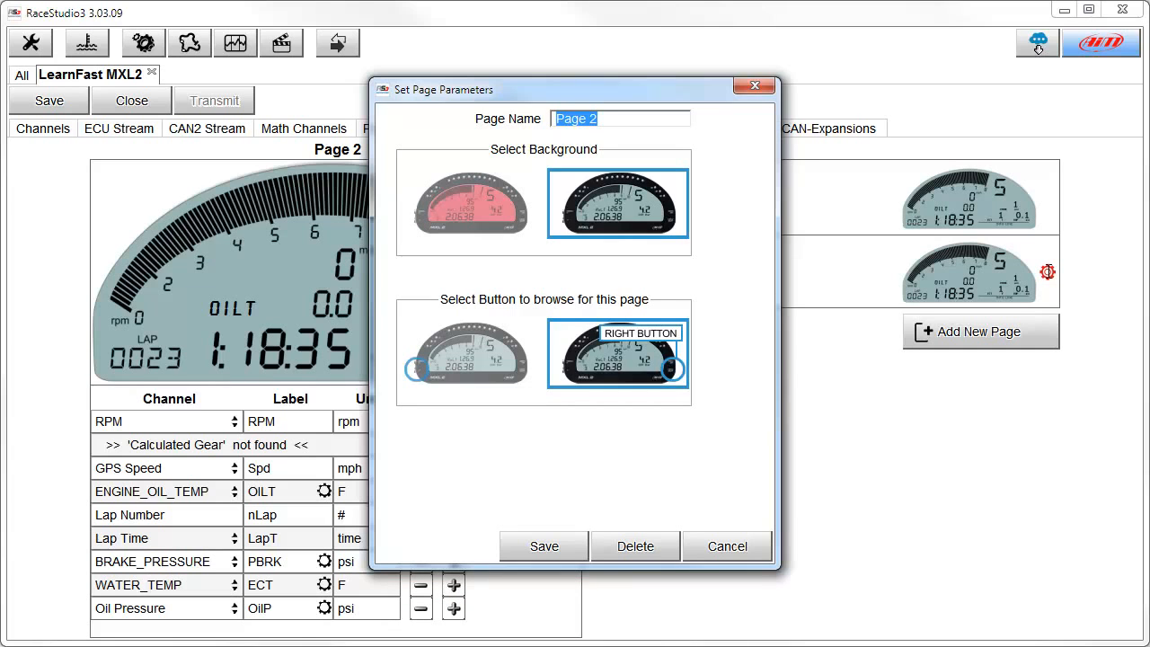
text(Race)
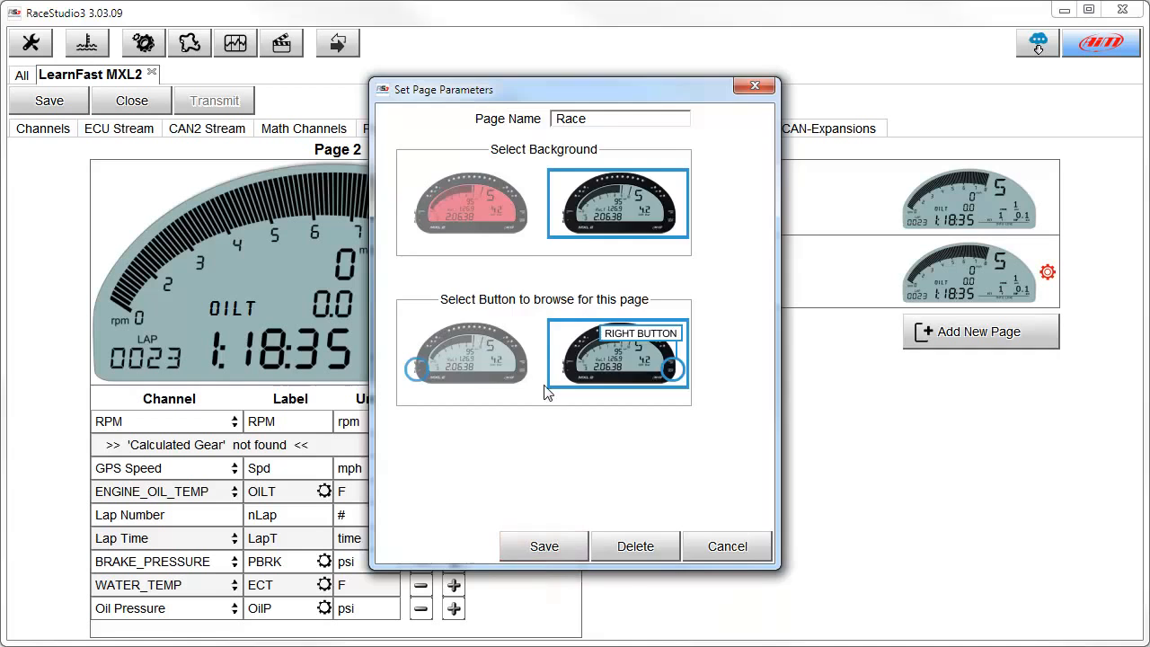
click(545, 545)
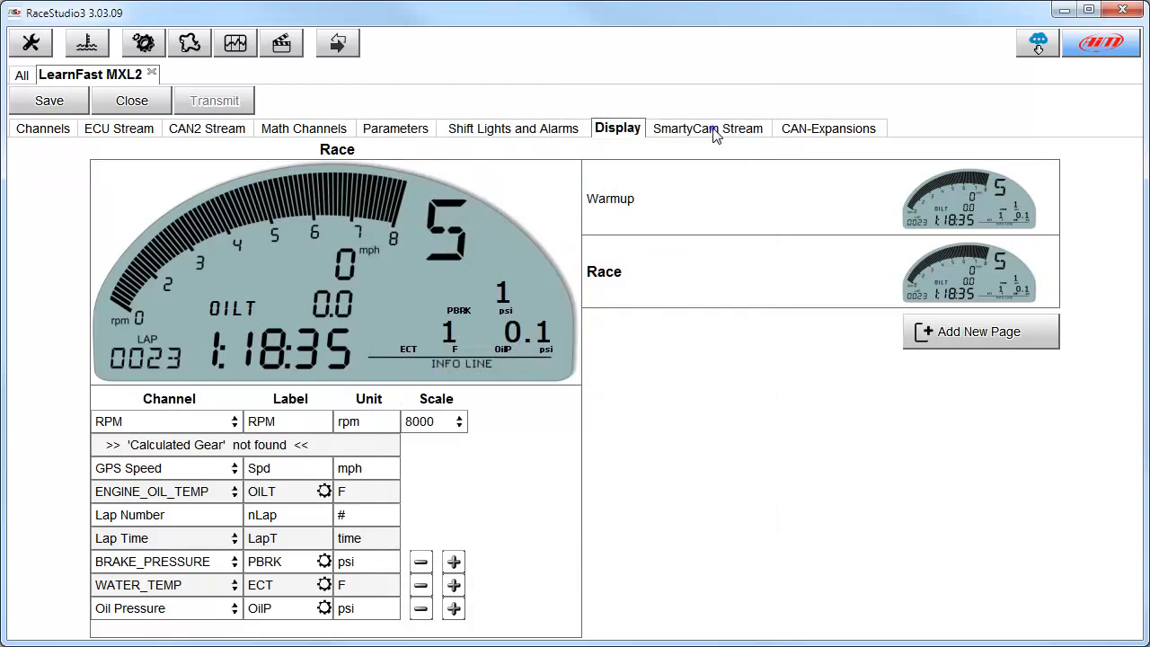
Add an LCU-ONE CAN expansion to the configuration.
click(713, 131)
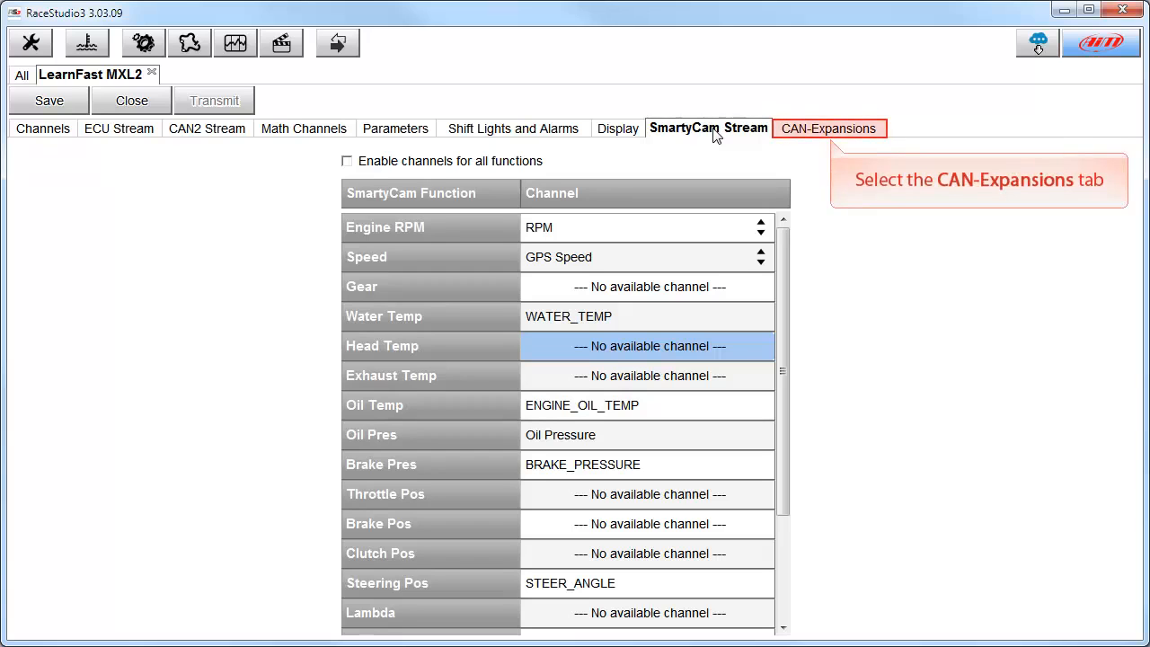
click(831, 131)
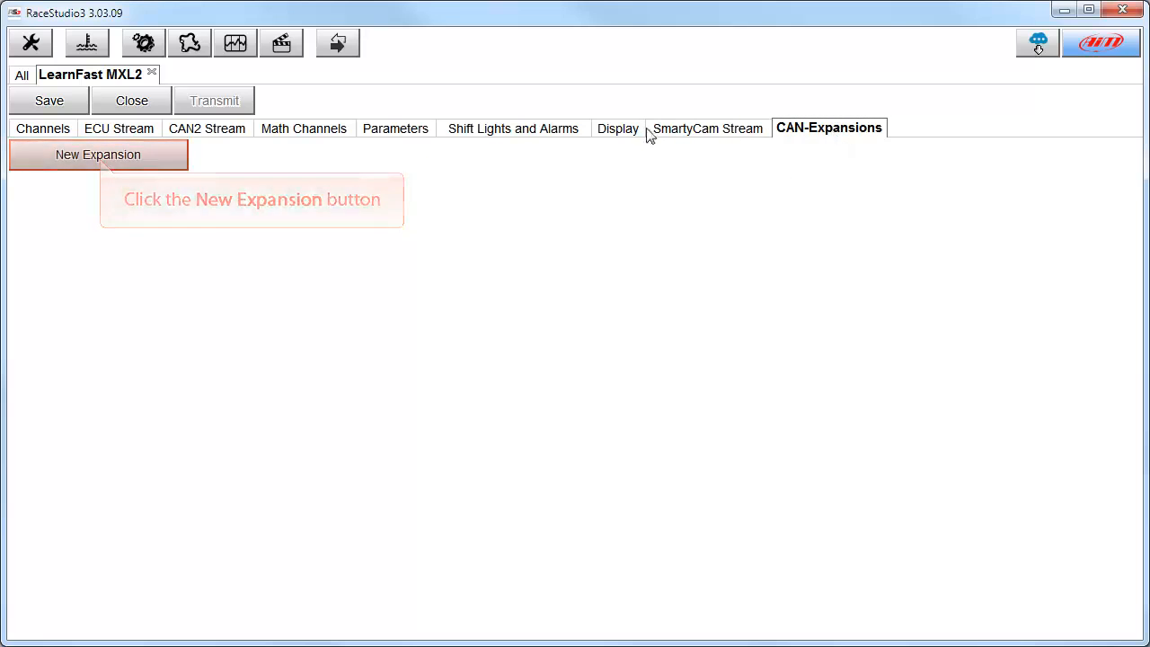
click(100, 157)
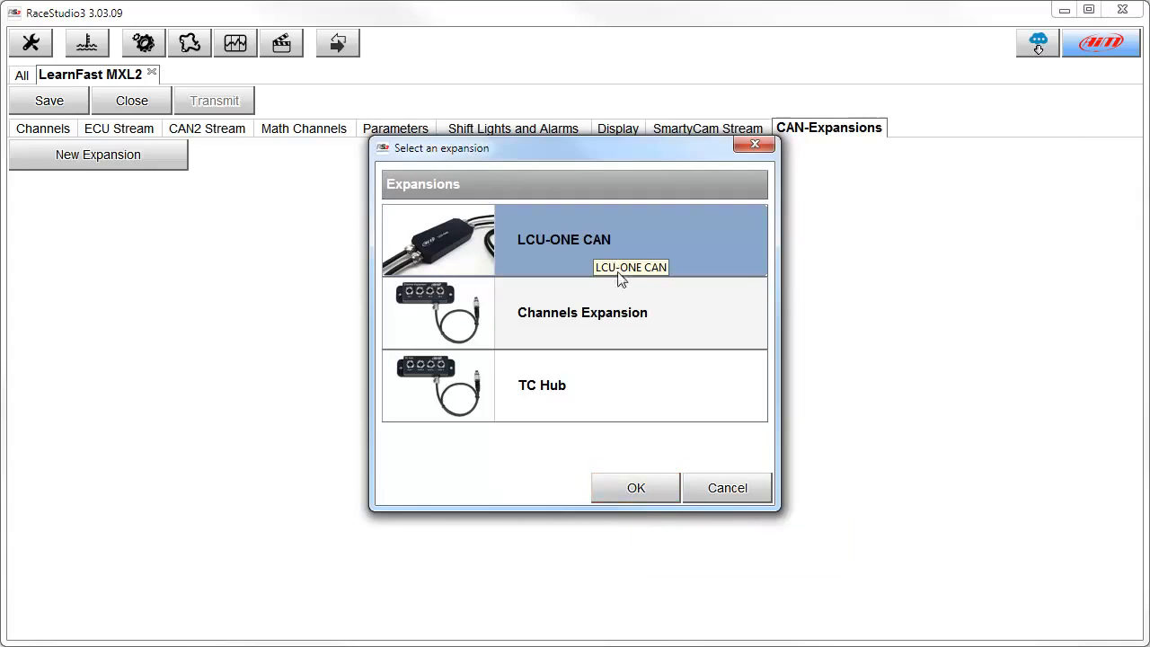
click(637, 491)
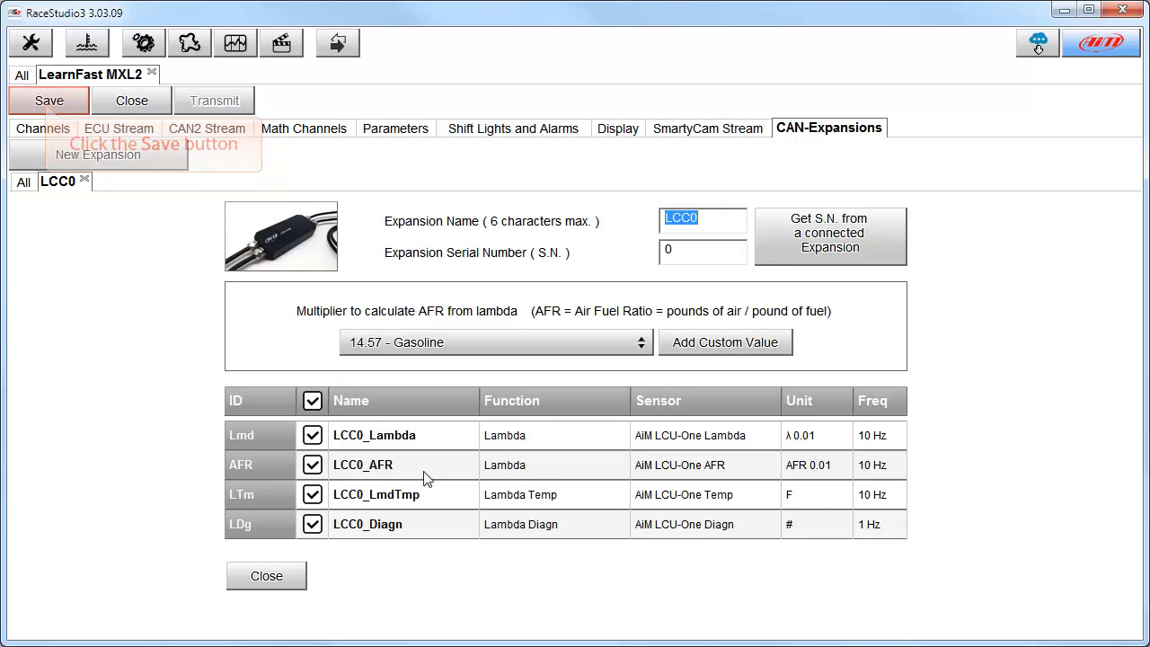
Save the configuration and close it.
click(49, 102)
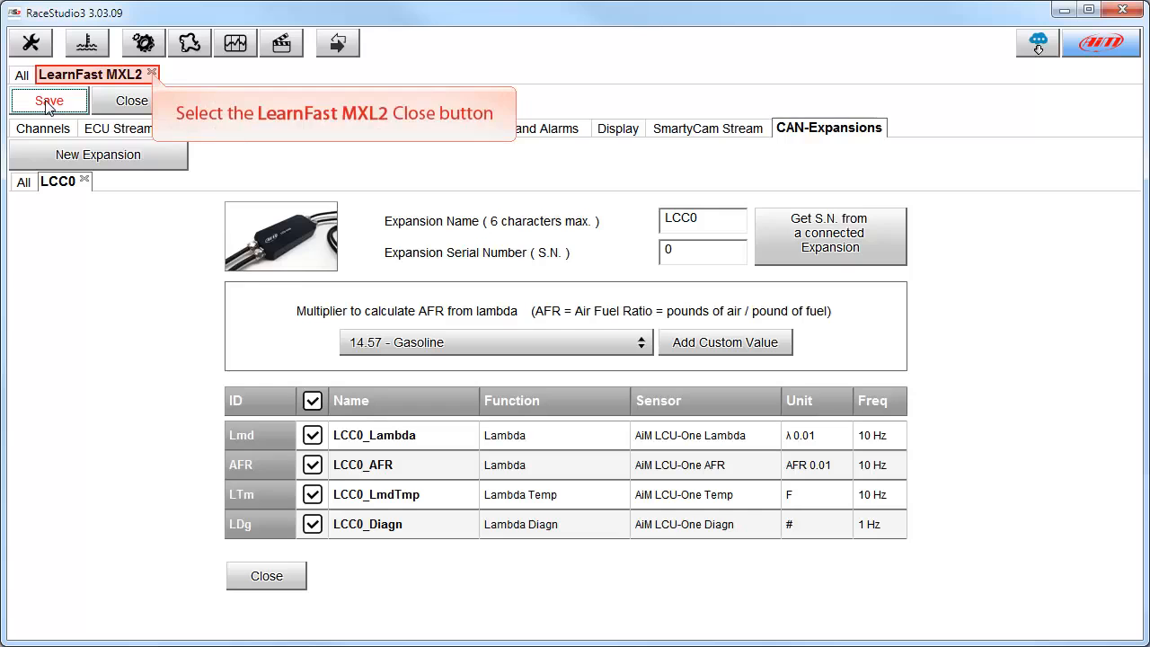
click(152, 72)
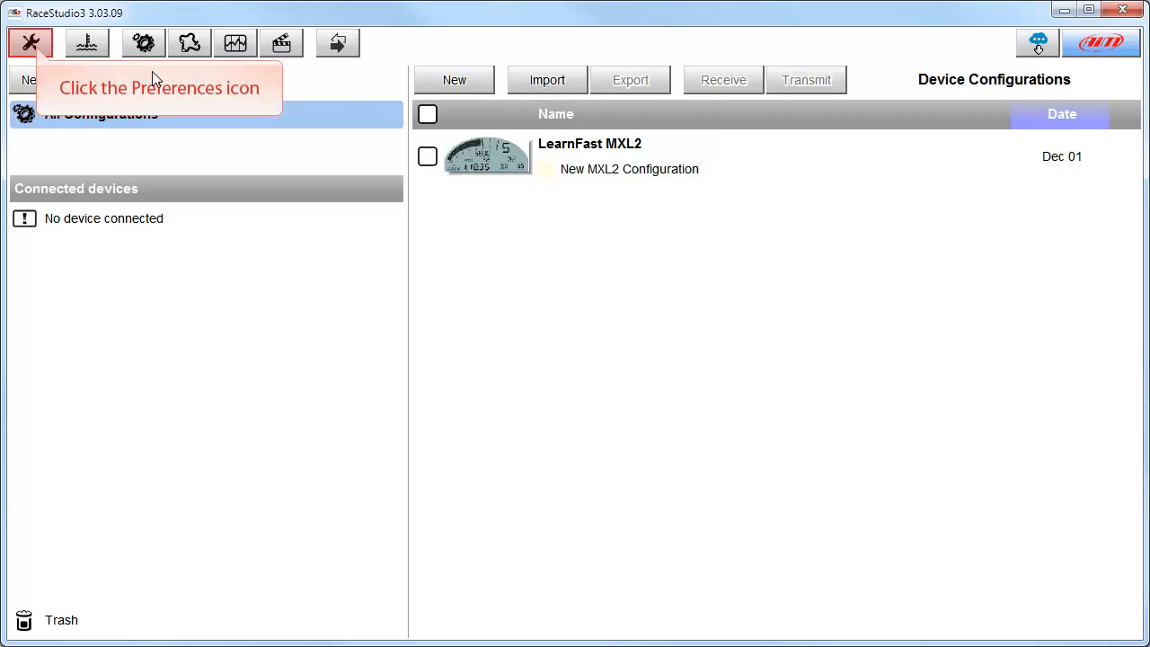
Review the preferences for units of measure, download data, download movies, test types and forced download settings.
click(35, 48)
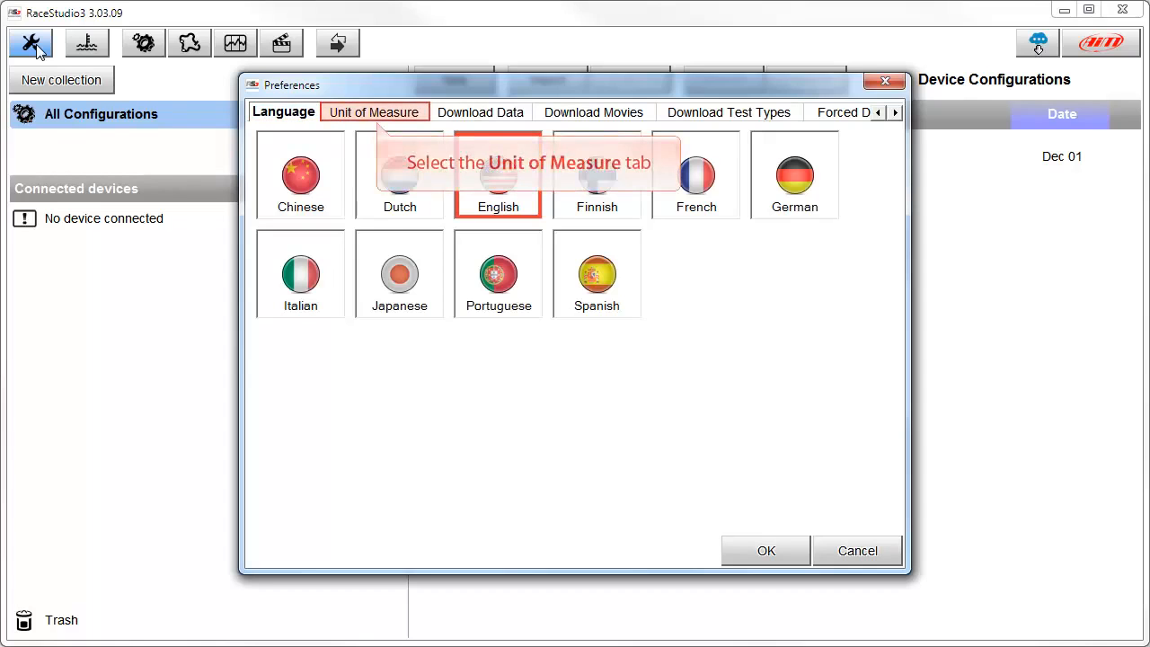
click(375, 115)
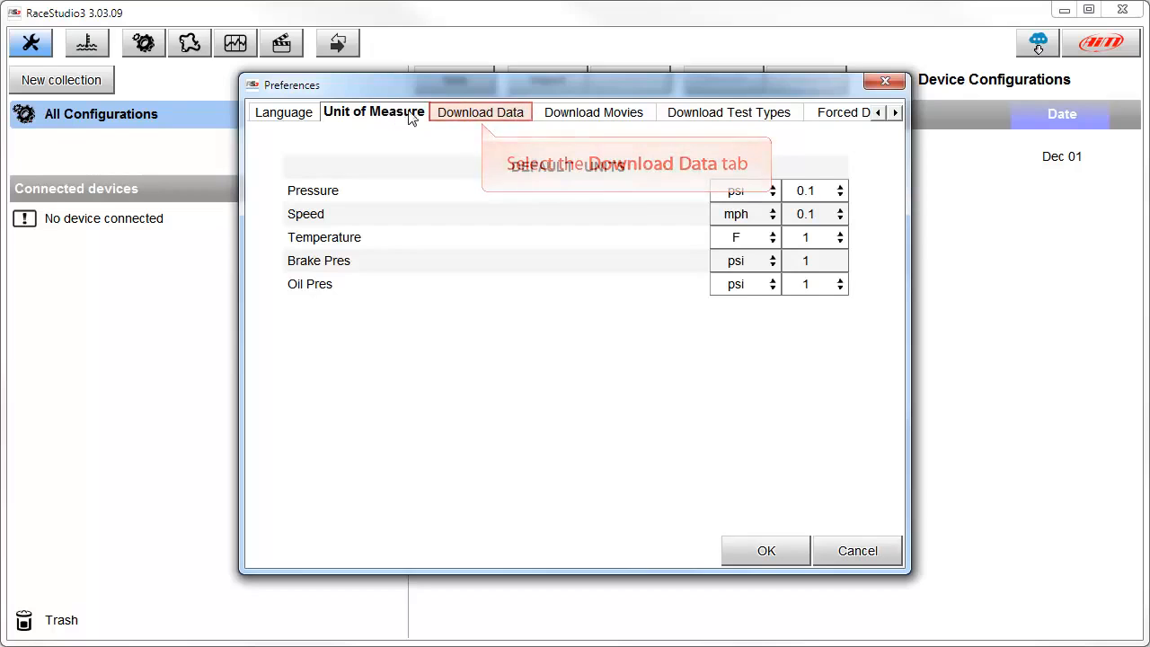
click(482, 115)
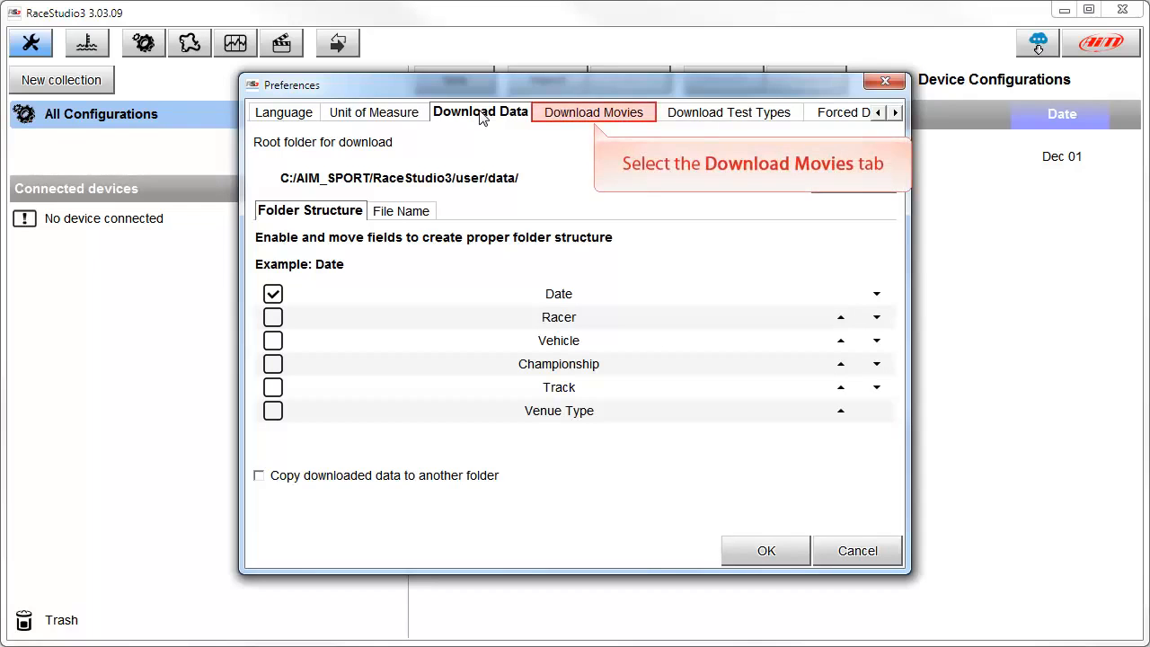
click(592, 112)
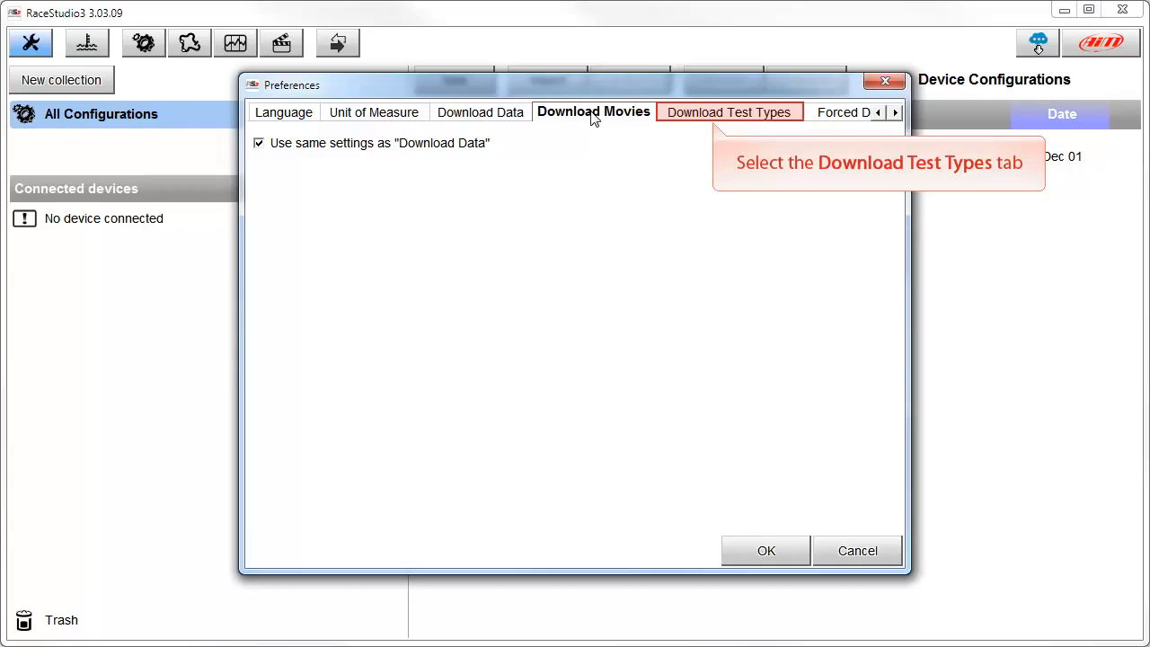
click(709, 118)
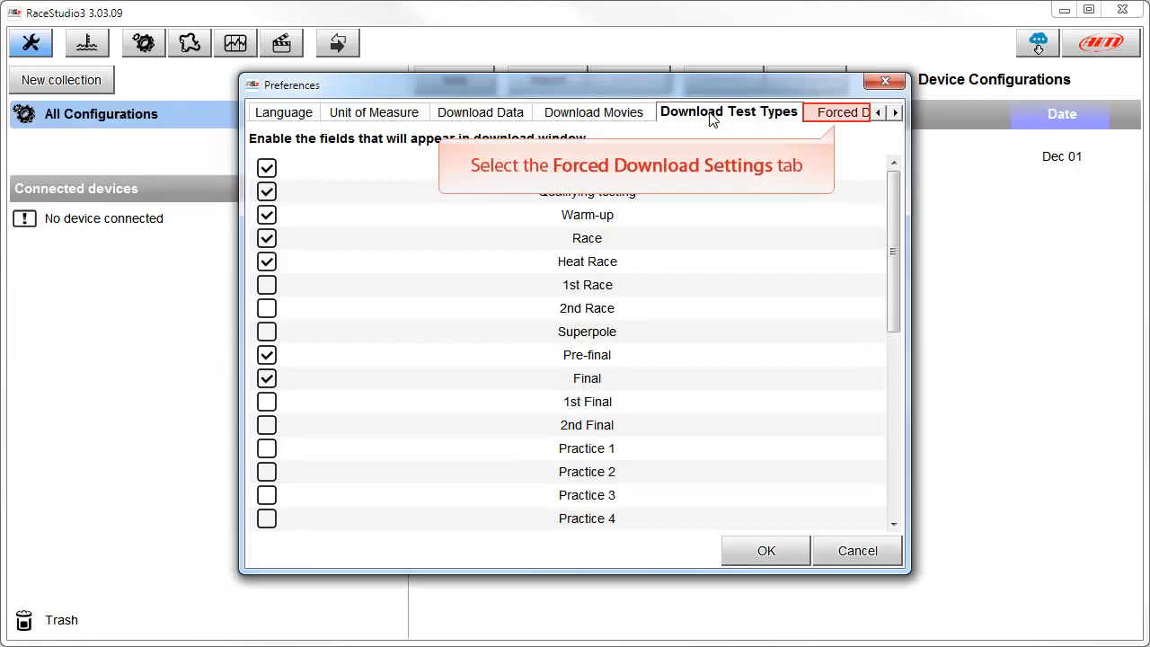
click(833, 115)
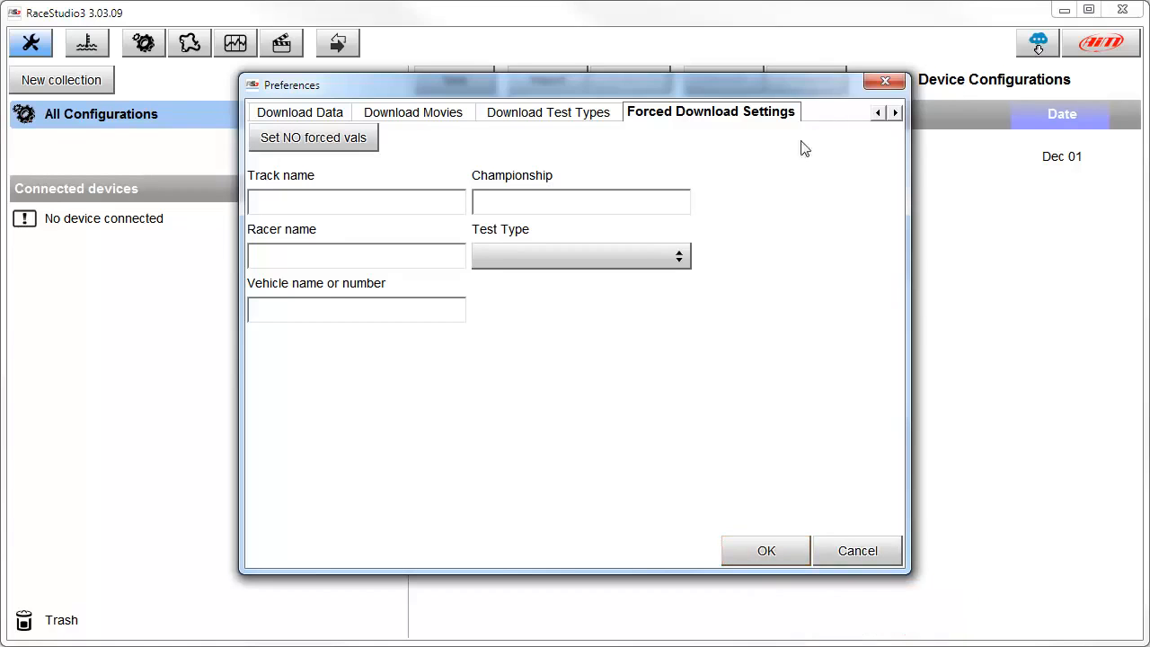
click(765, 549)
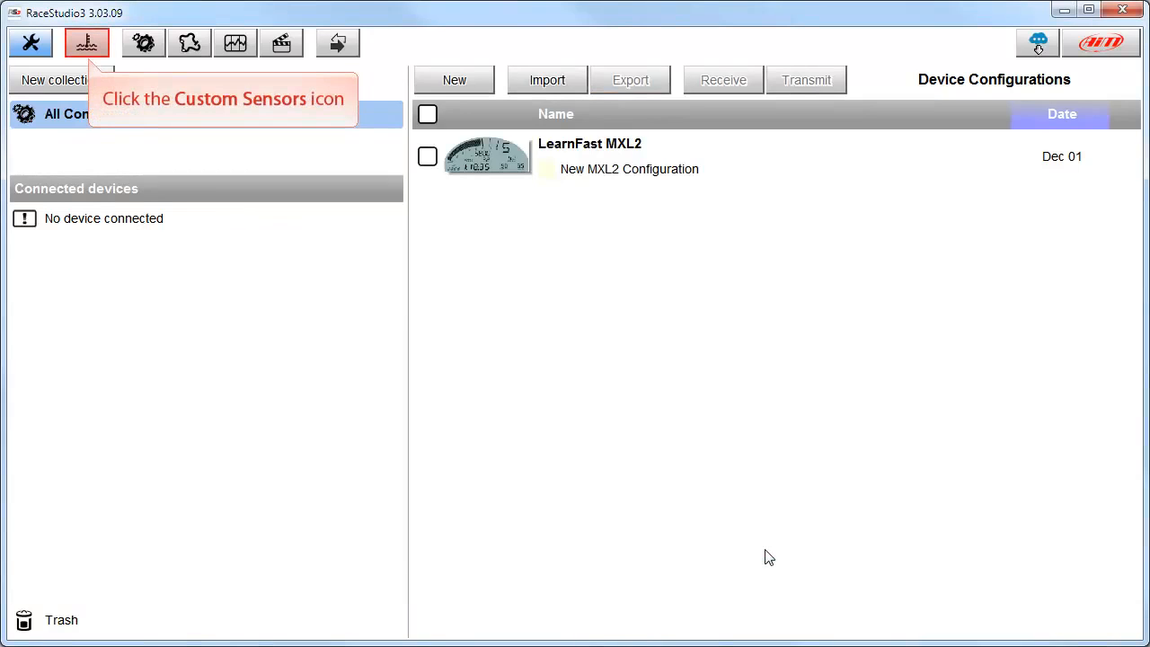
Open the SM Fuel Level custom sensor and examine its calibration table and curve.
click(87, 49)
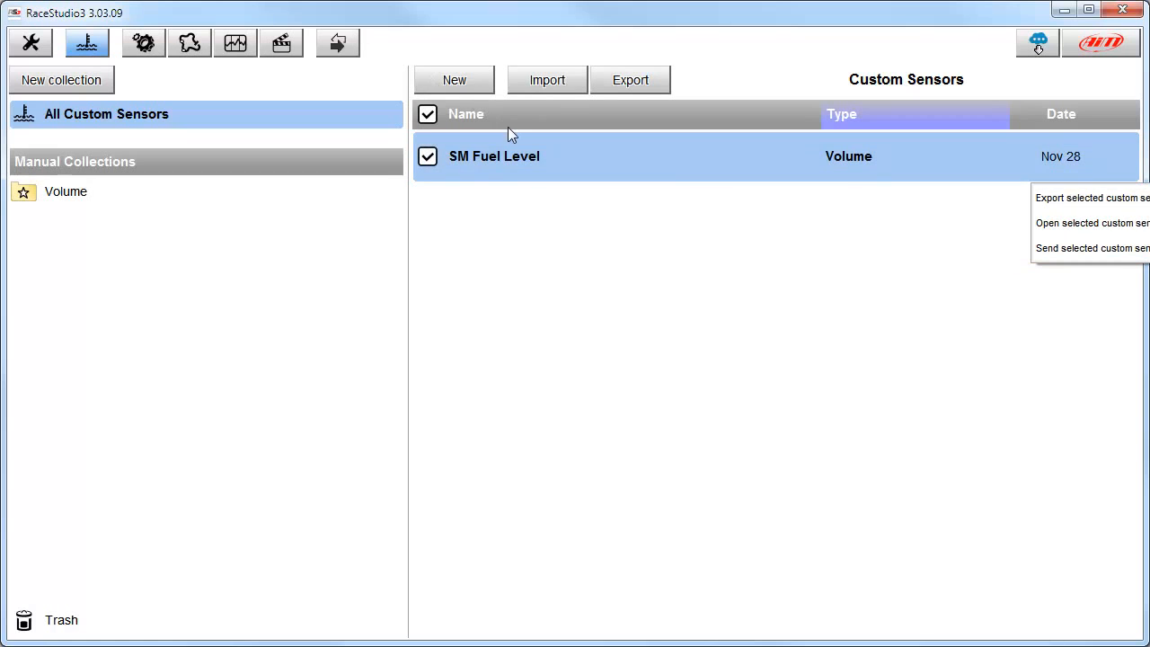
double_click(516, 154)
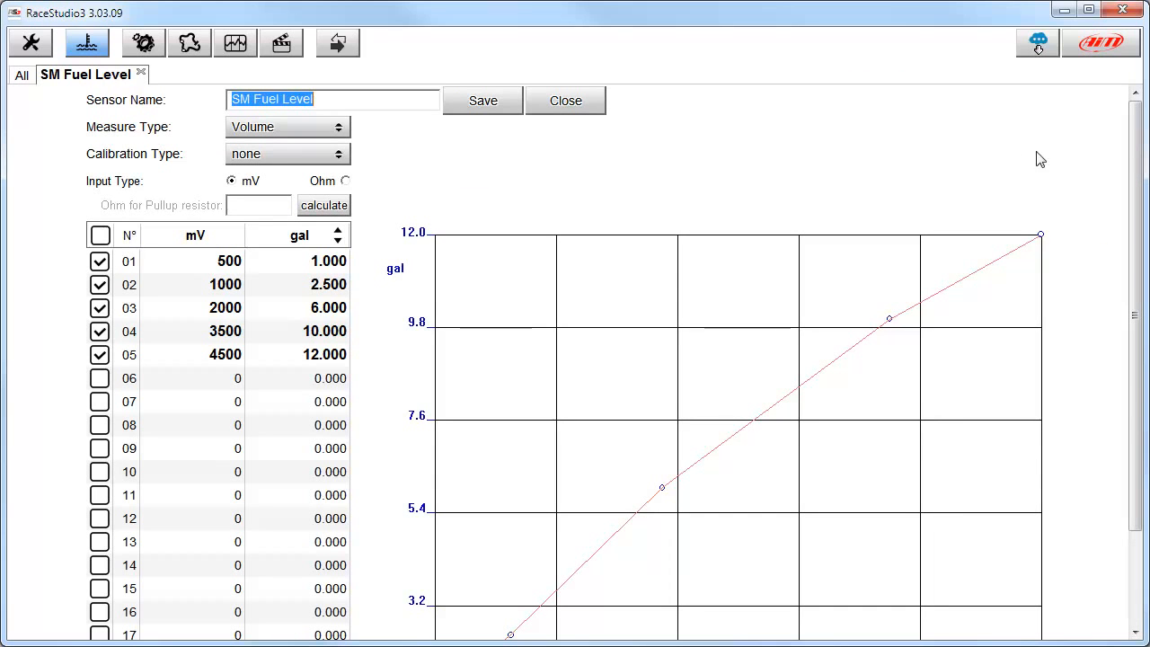
drag(1136, 145, 1148, 239)
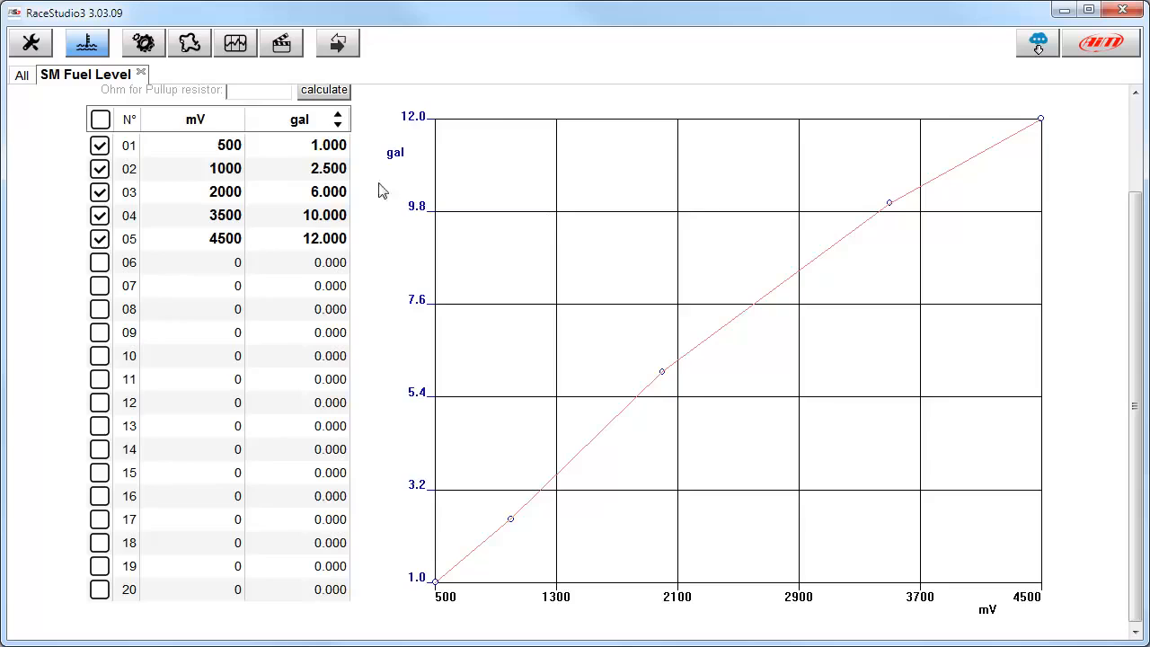
Browse the device configurations, the track manager and the Movies section.
click(144, 43)
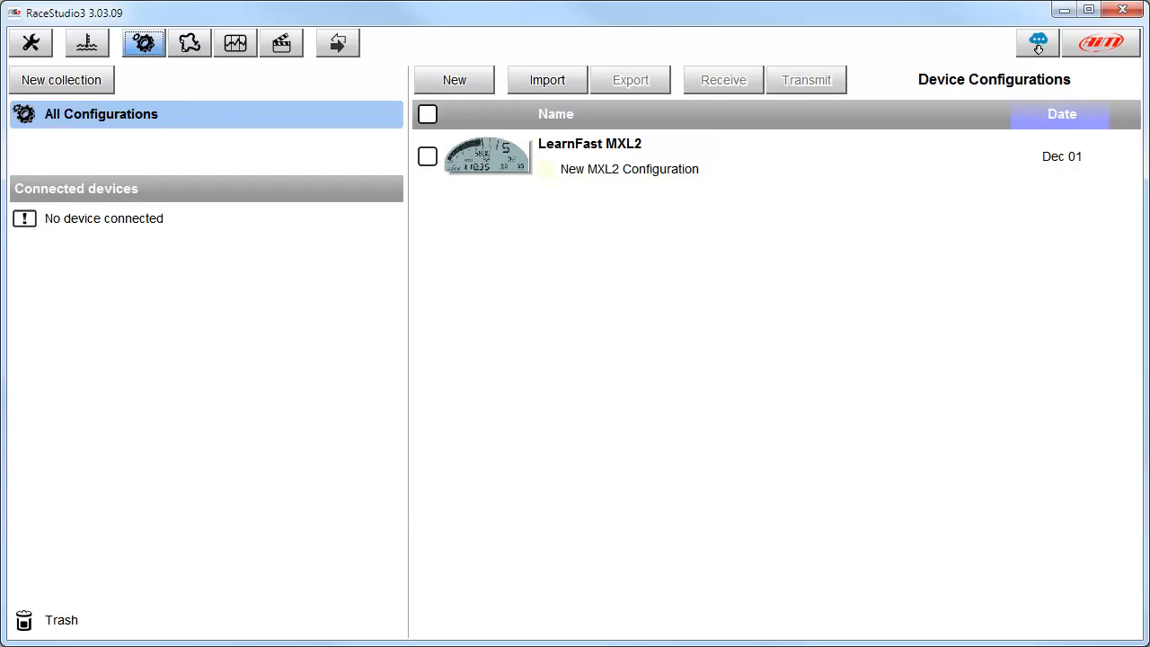
click(190, 43)
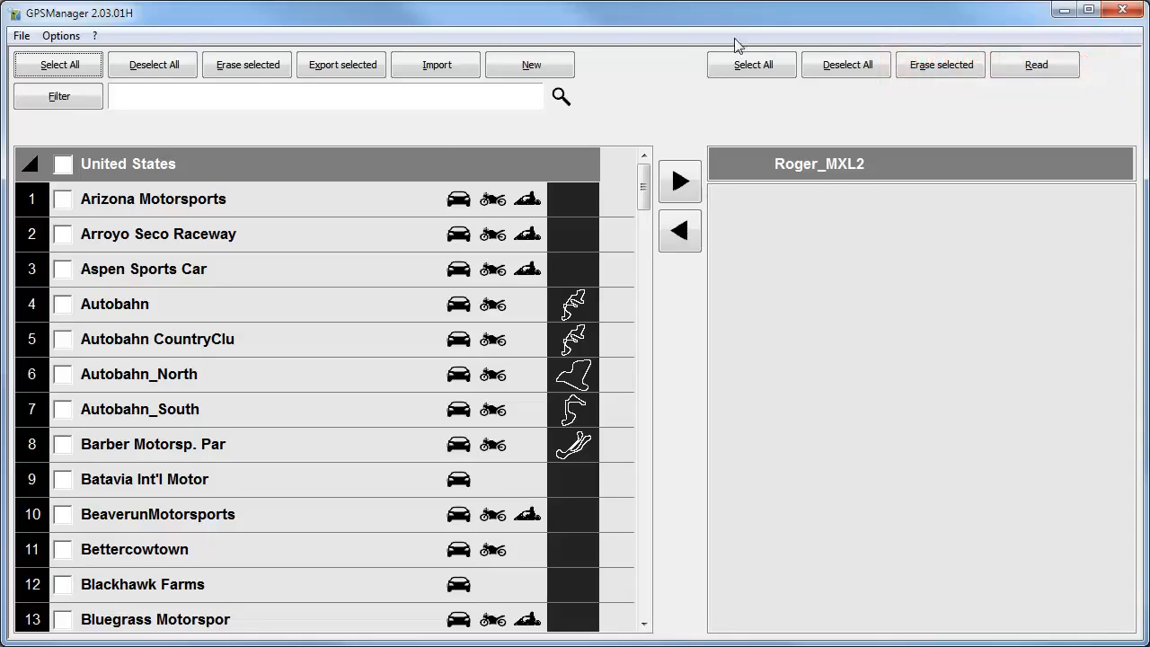
click(1123, 12)
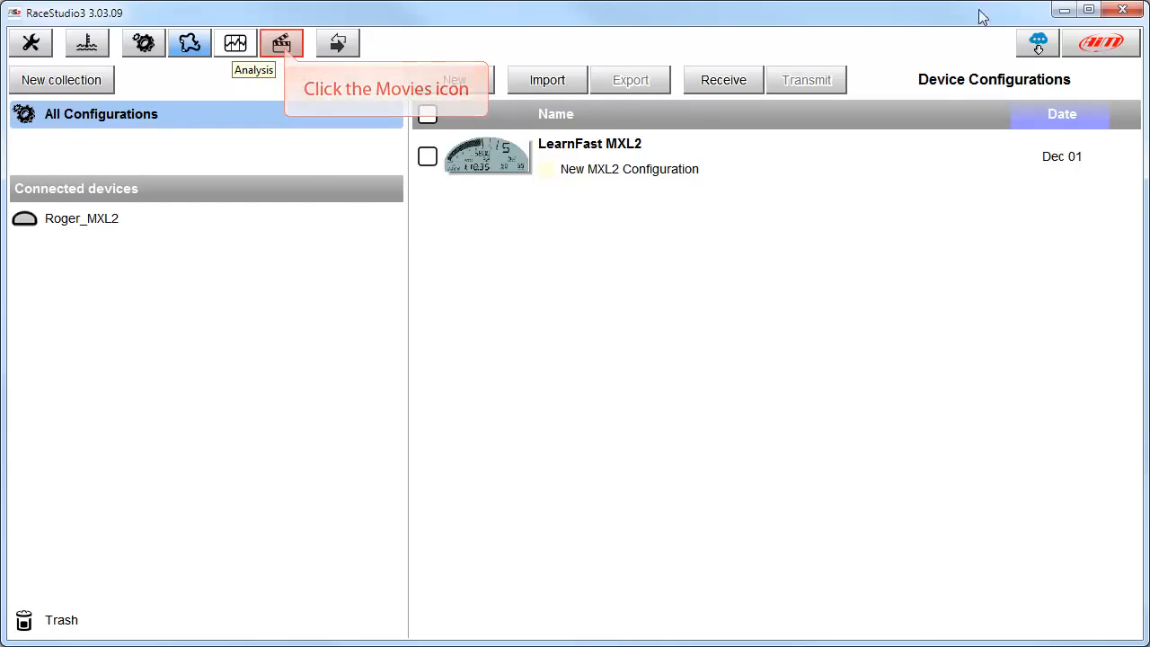
click(282, 46)
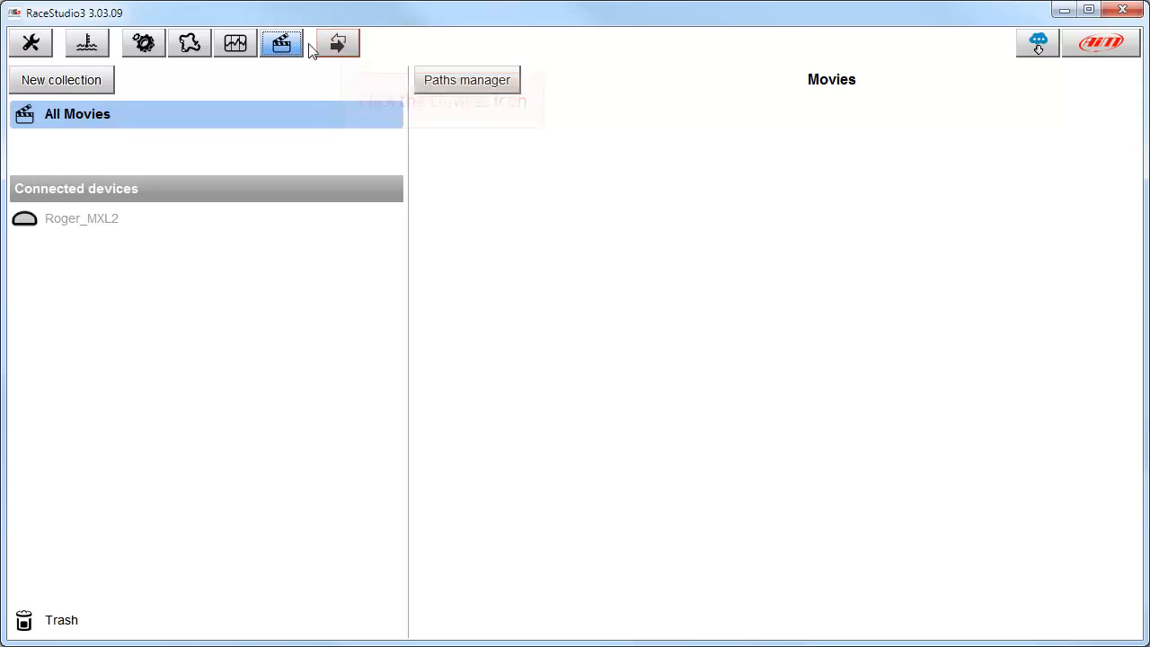
View the connected logger's live measures, download list, and firmware and user info pages.
click(340, 52)
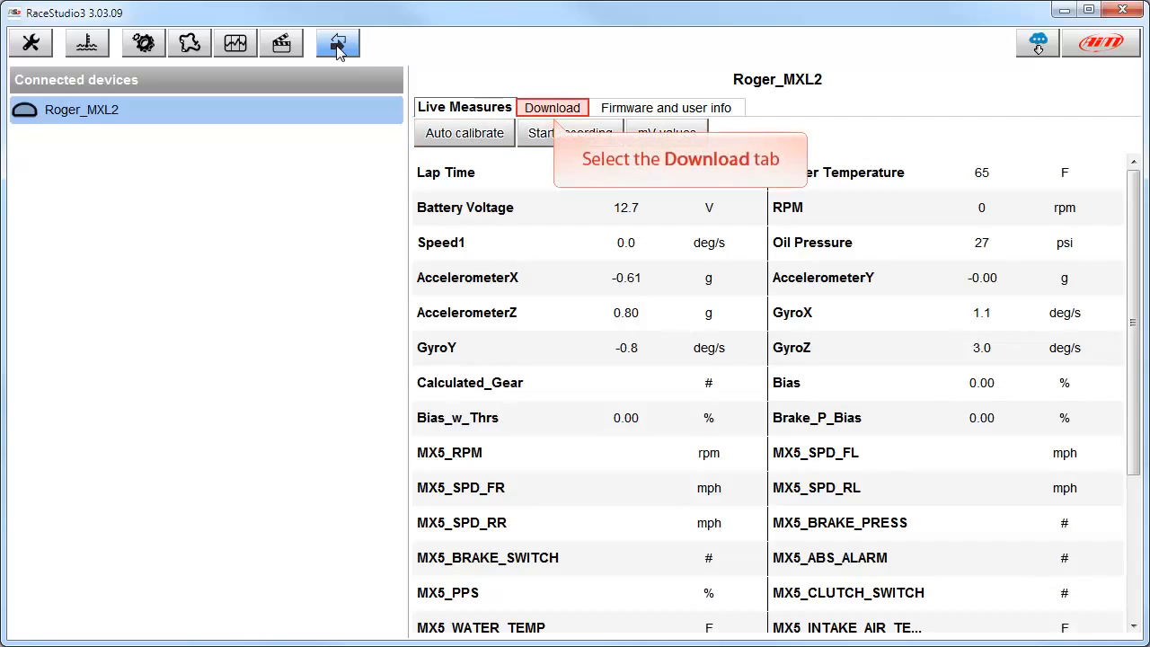
click(552, 109)
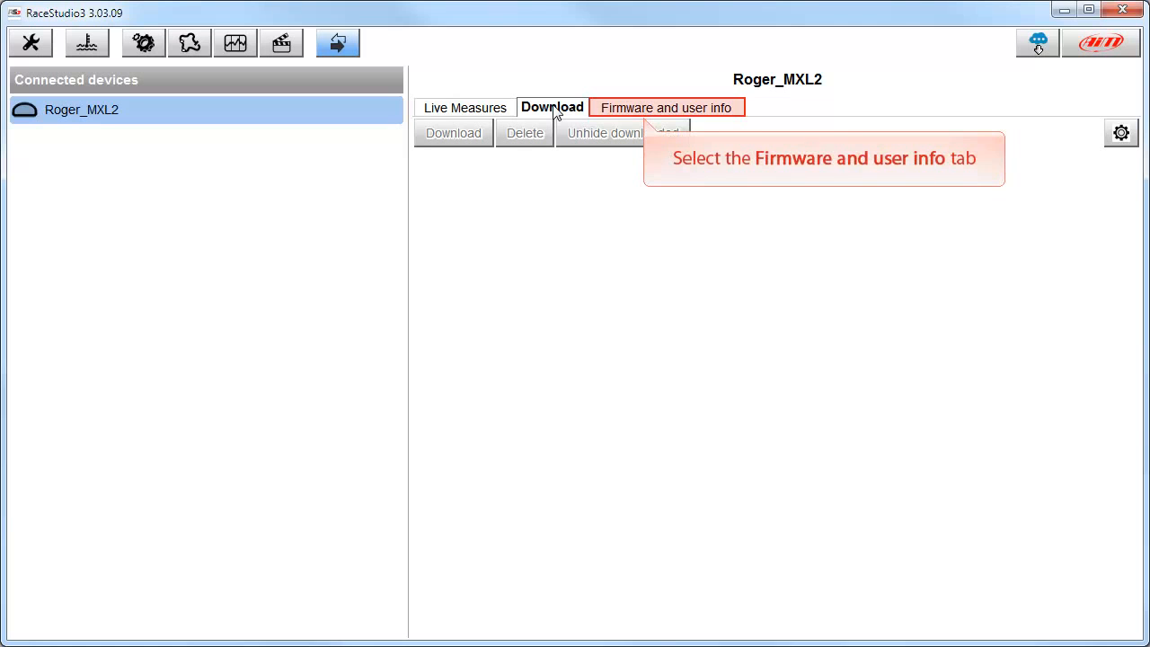
click(642, 111)
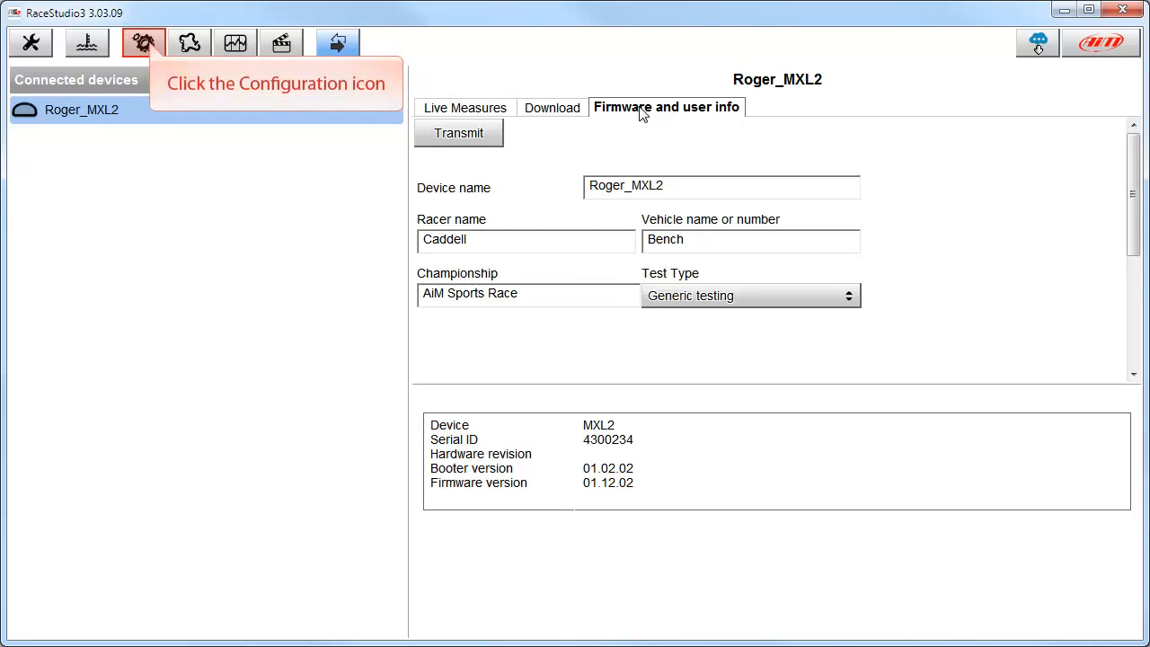
Return to the device configurations and check the web for newer software updates.
click(145, 45)
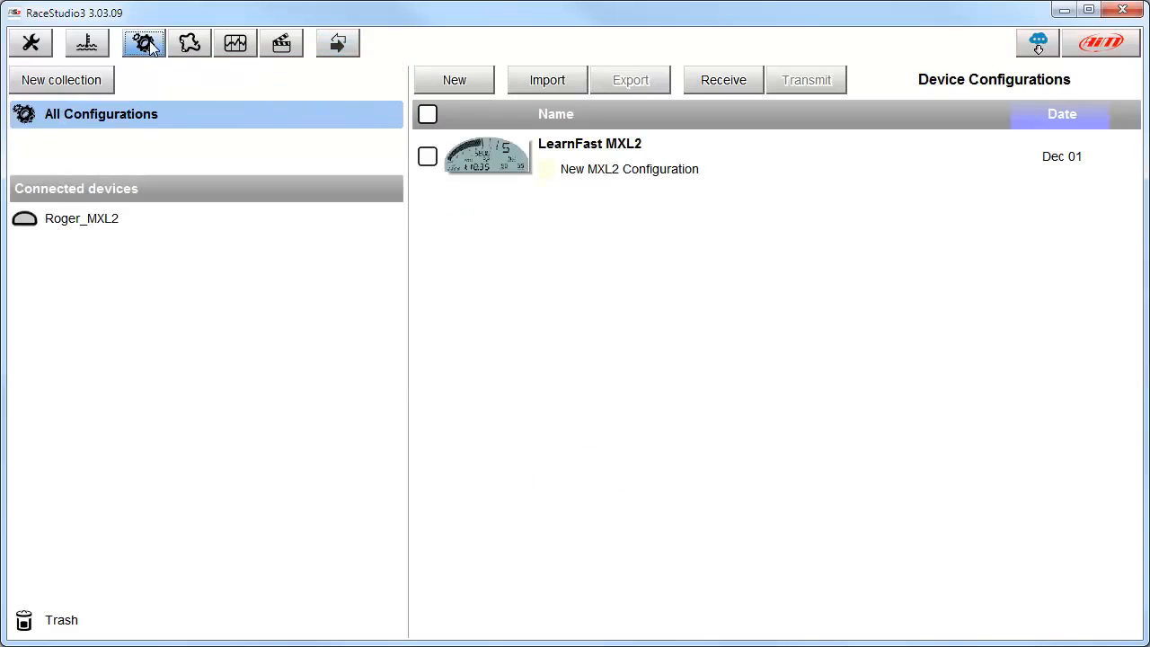
click(1038, 47)
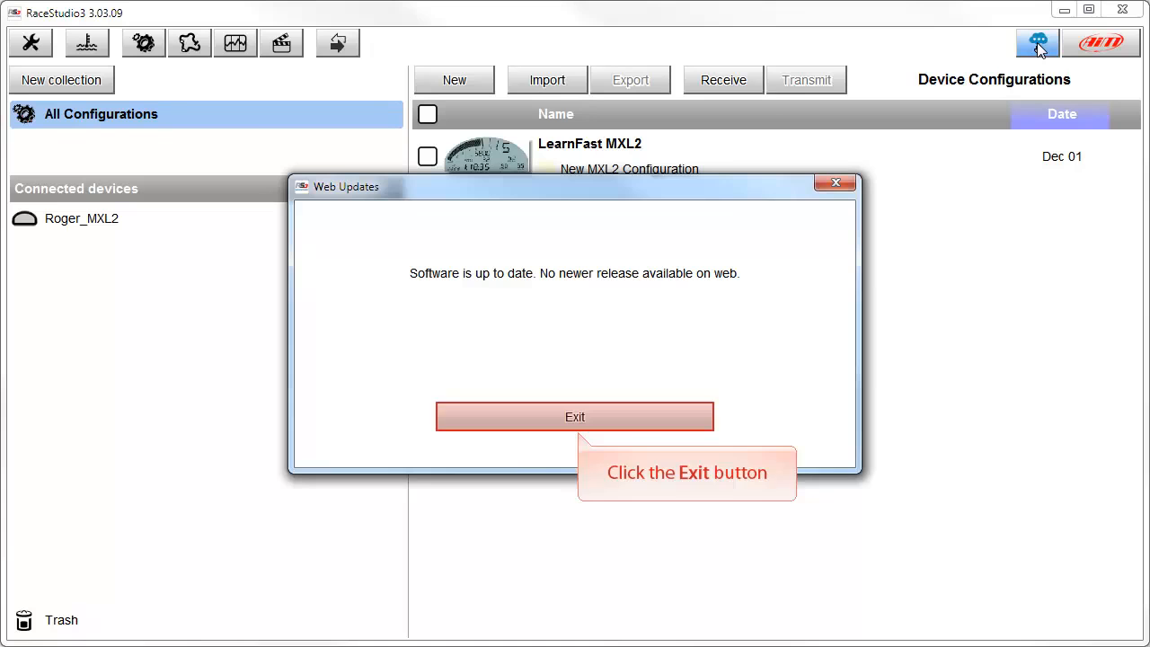
click(579, 417)
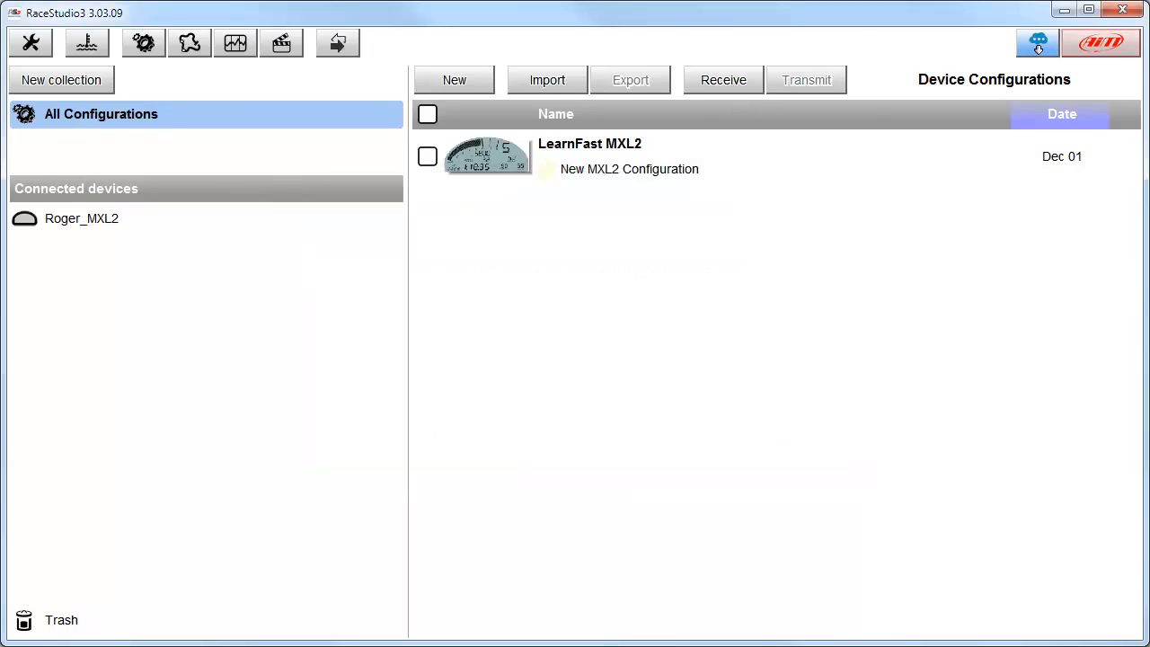